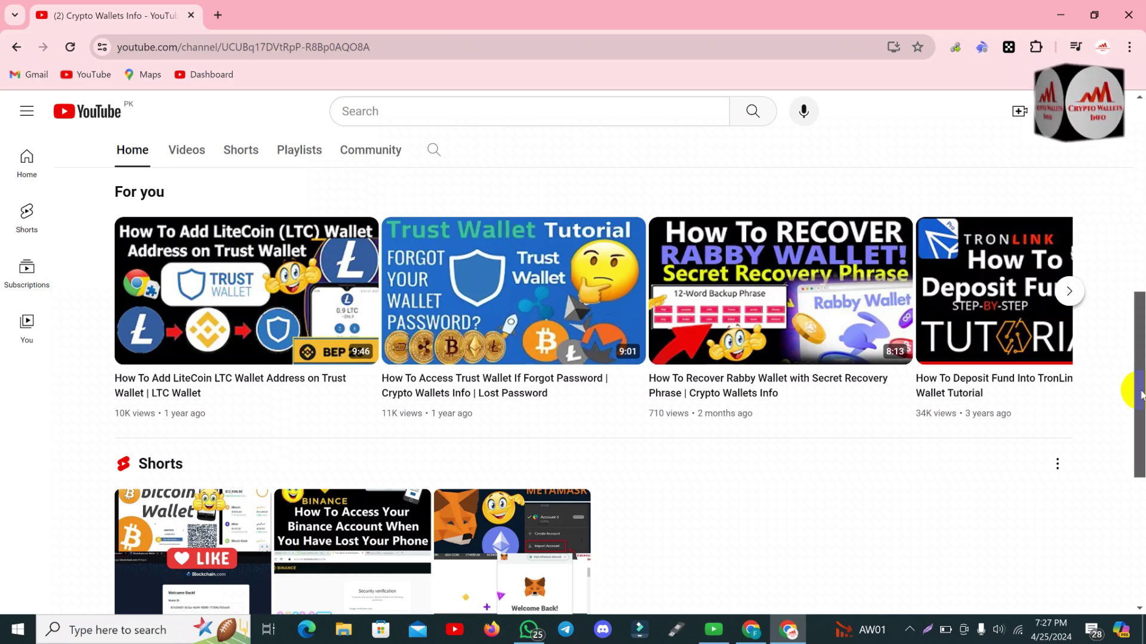
# Browse the Crypto Wallets Info channel home page, then switch to its Videos tab.
pyautogui.moveTo(1140, 394); pyautogui.dragTo(1139, 472)
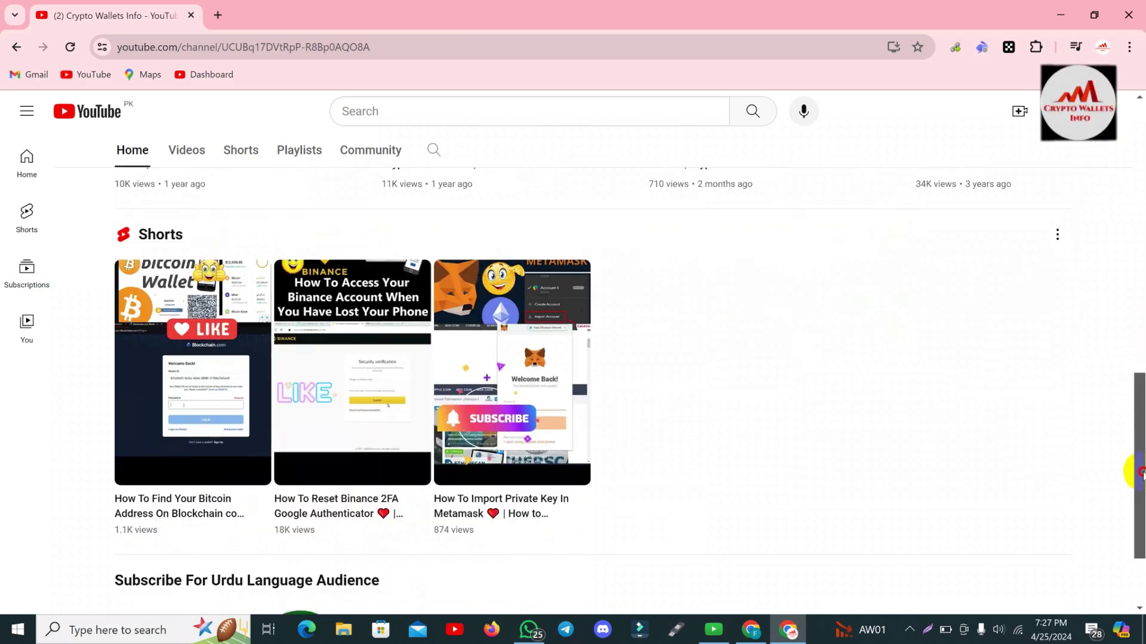
pyautogui.moveTo(1139, 471); pyautogui.dragTo(1141, 190)
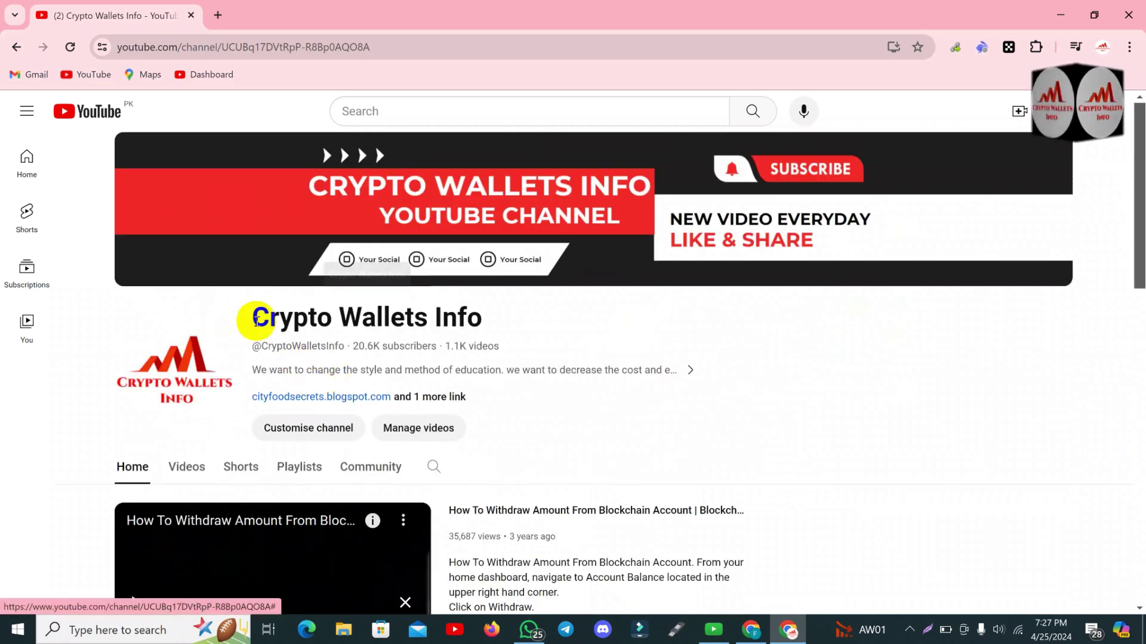
pyautogui.moveTo(253, 319); pyautogui.dragTo(522, 325)
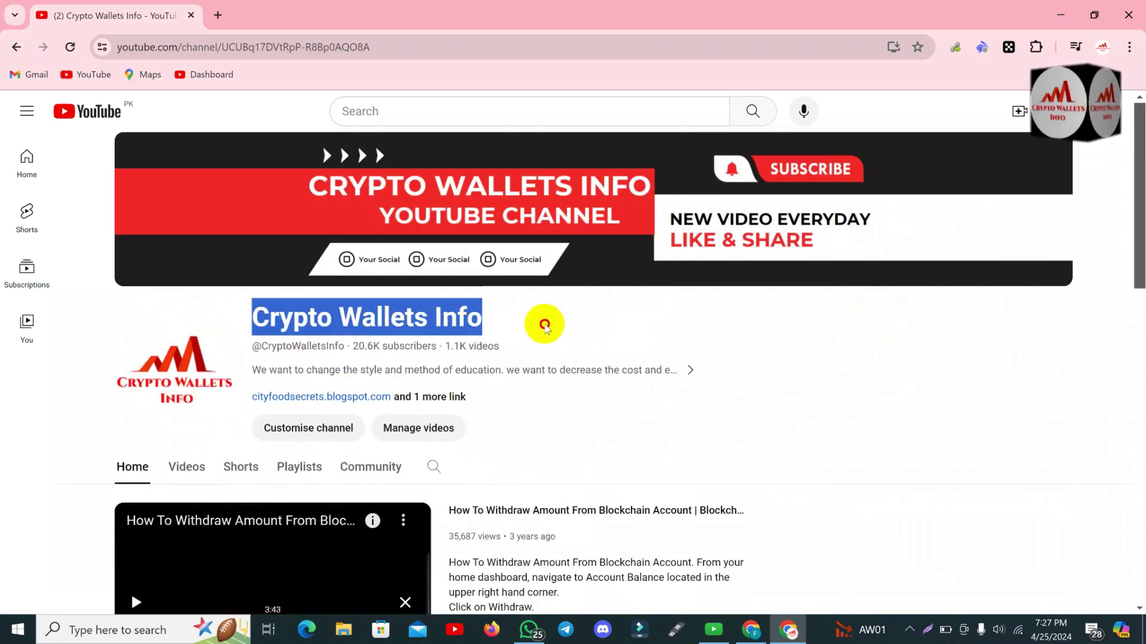
pyautogui.click(545, 323)
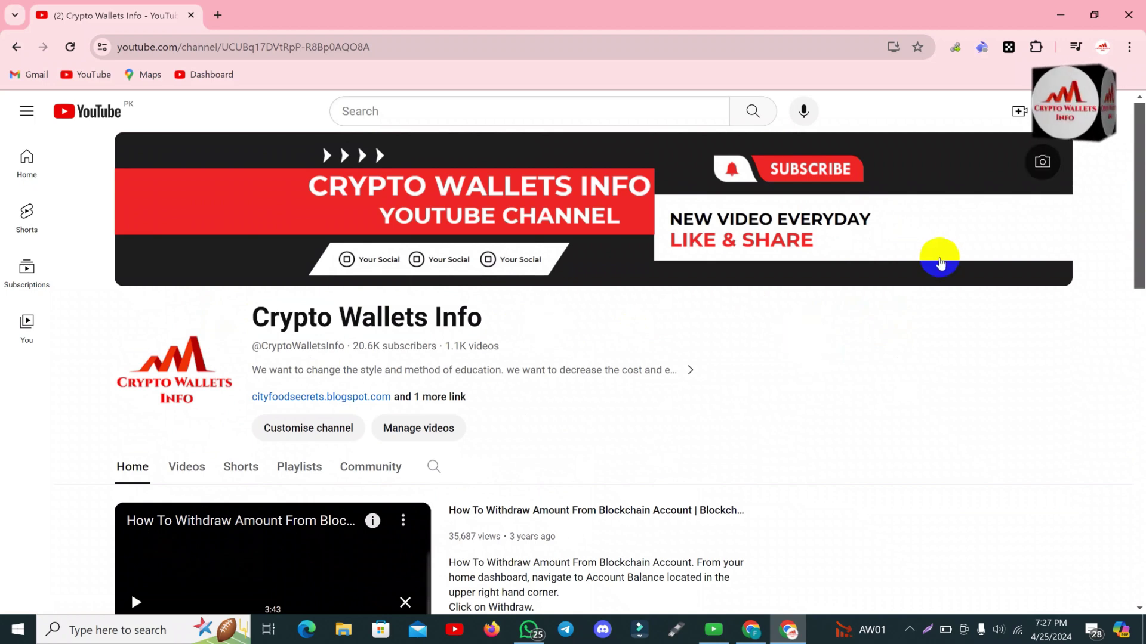
pyautogui.moveTo(1140, 191); pyautogui.dragTo(1141, 528)
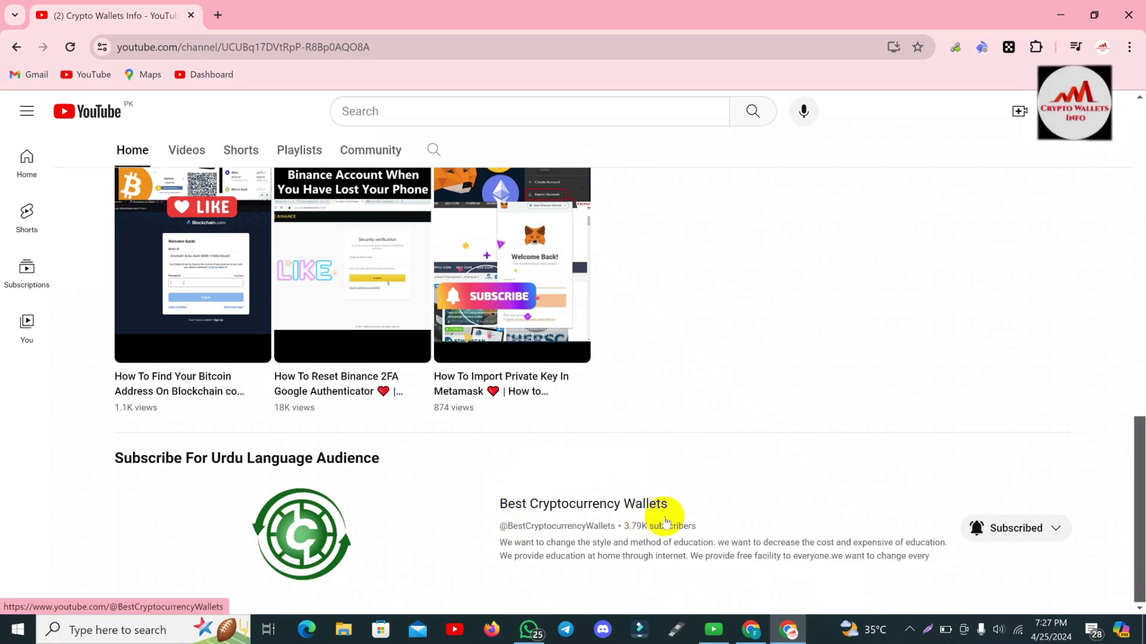
pyautogui.moveTo(1141, 485); pyautogui.dragTo(1141, 100)
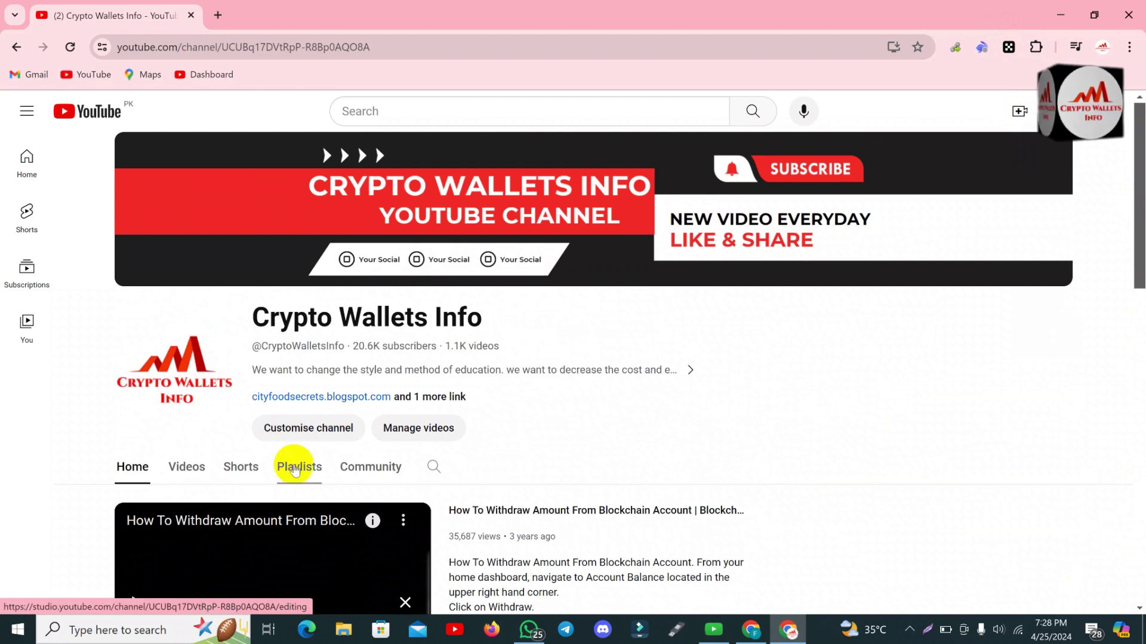
pyautogui.click(181, 476)
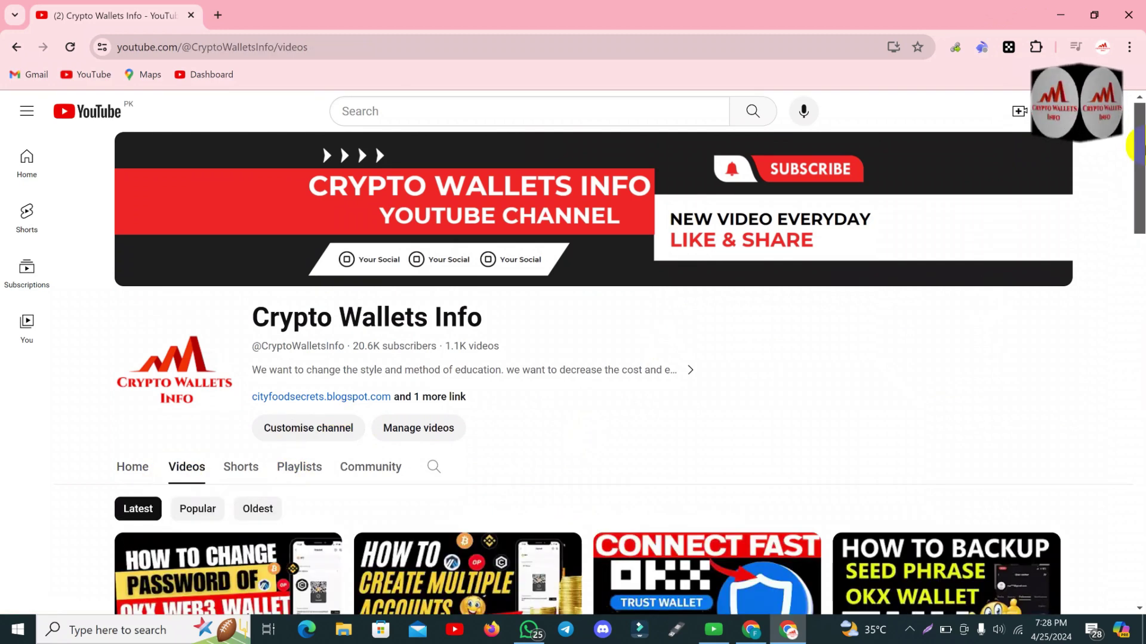
pyautogui.scroll(-5, 1136, 218)
pyautogui.moveTo(1141, 224)
pyautogui.mouseDown()
pyautogui.moveTo(1141, 241)
pyautogui.moveTo(1137, 225)
pyautogui.mouseUp()
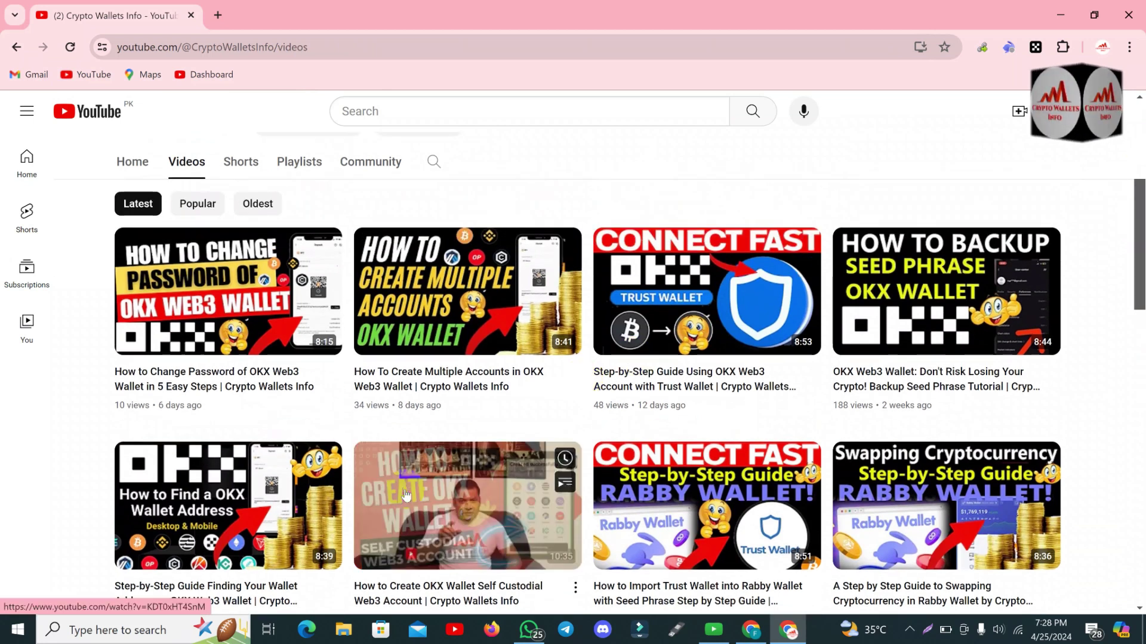
pyautogui.moveTo(241, 488)
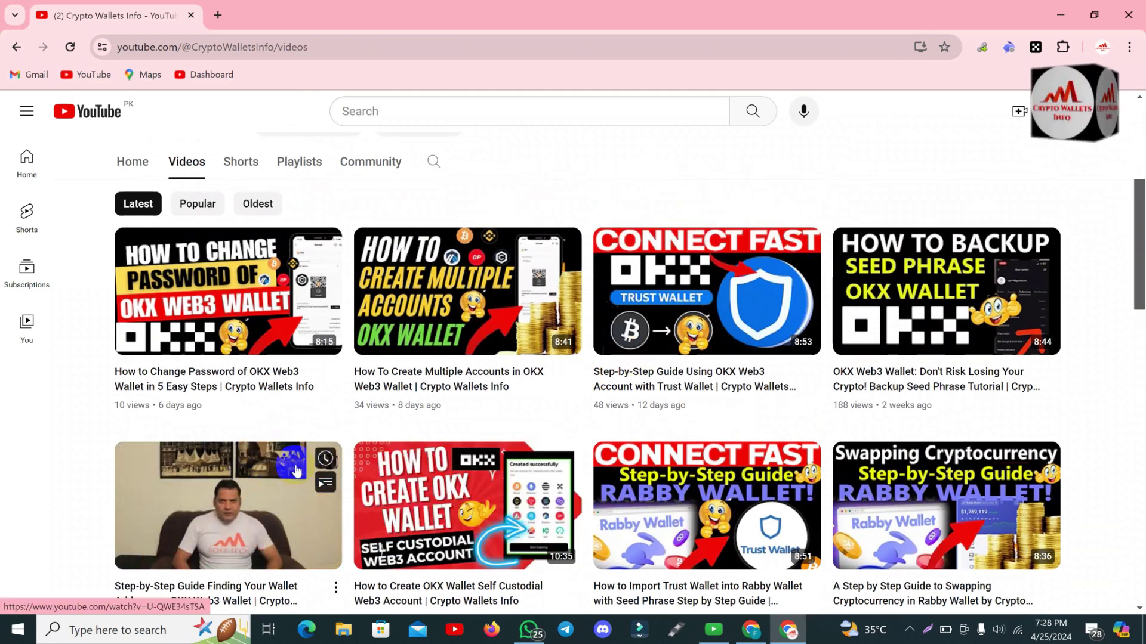
pyautogui.moveTo(994, 297)
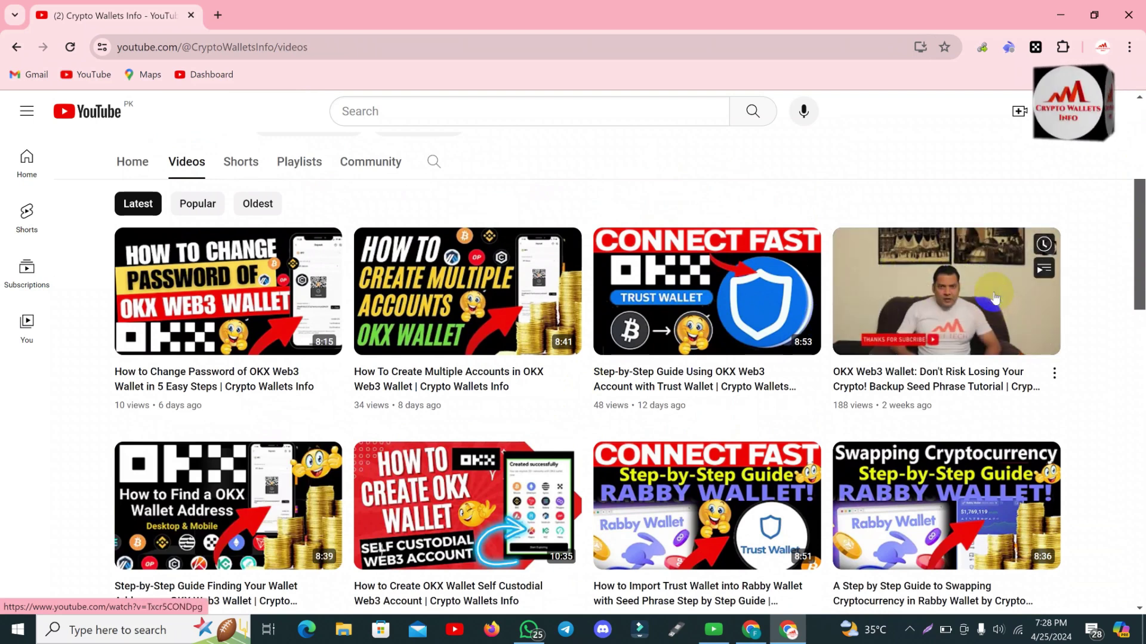
pyautogui.moveTo(656, 277)
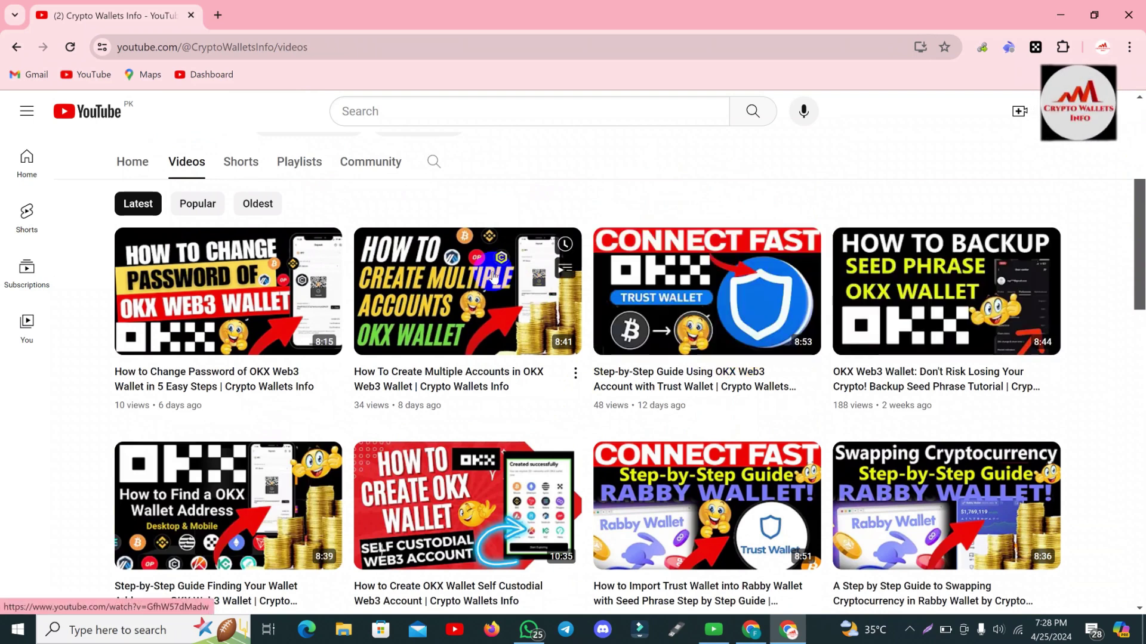
pyautogui.moveTo(267, 259)
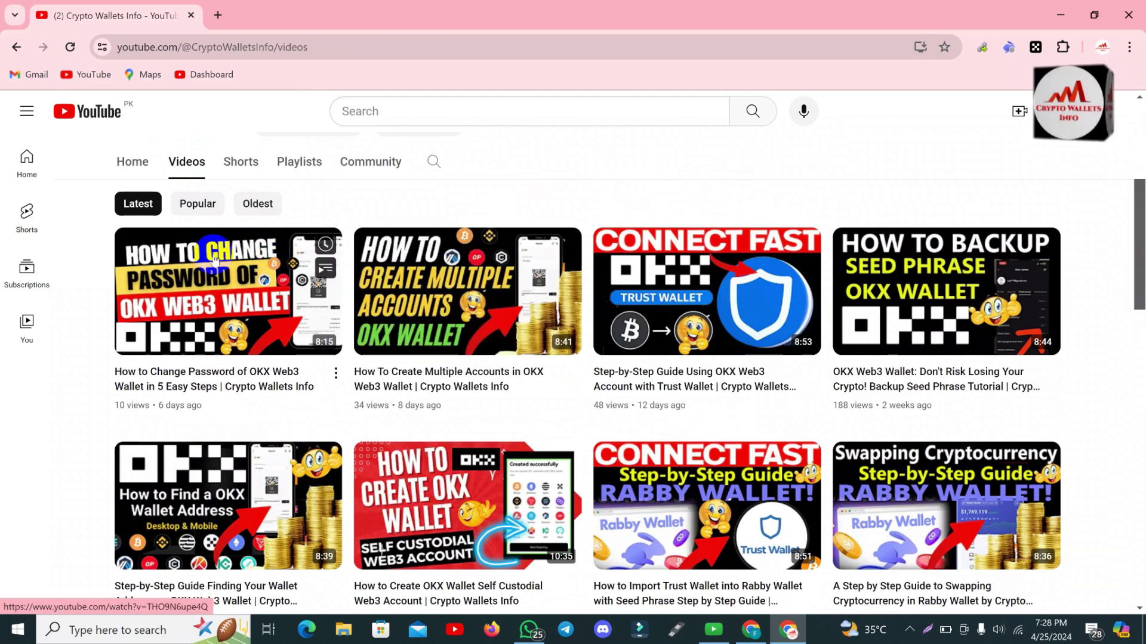
pyautogui.moveTo(518, 355)
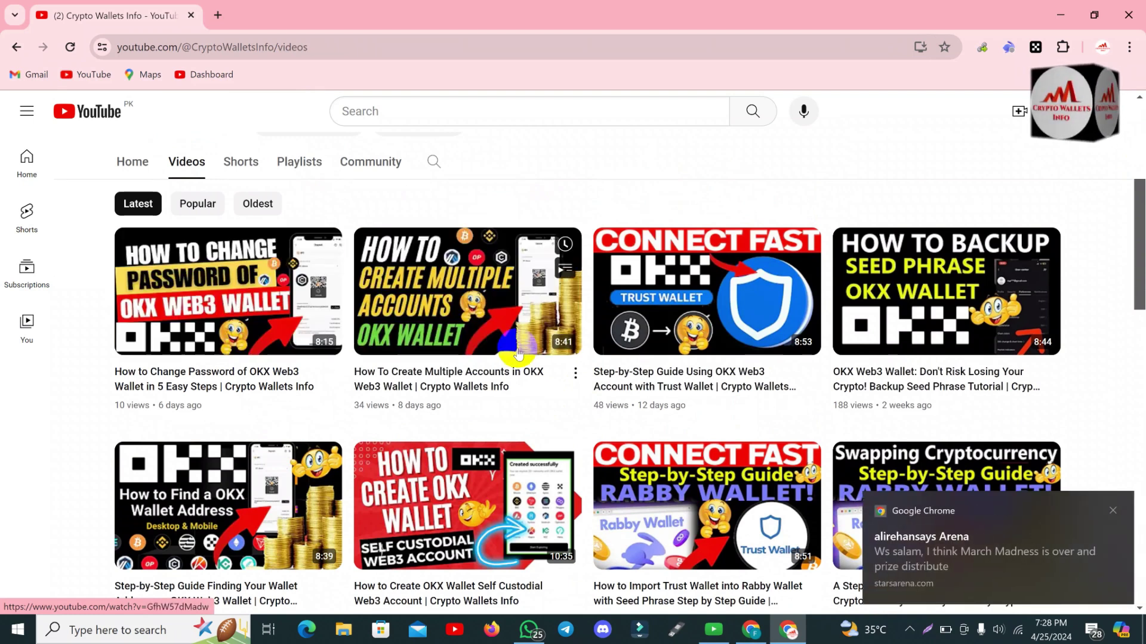
pyautogui.click(1111, 511)
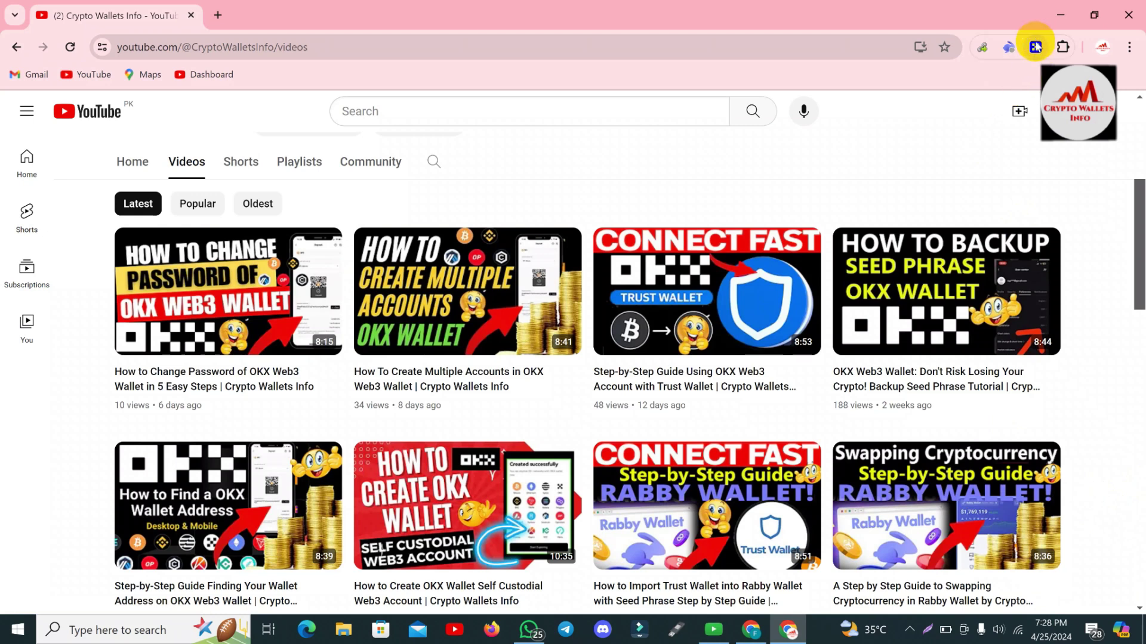
# Unlock OKX Wallet with the wallet password, re-entering it after the first attempt is rejected.
pyautogui.click(1036, 48)
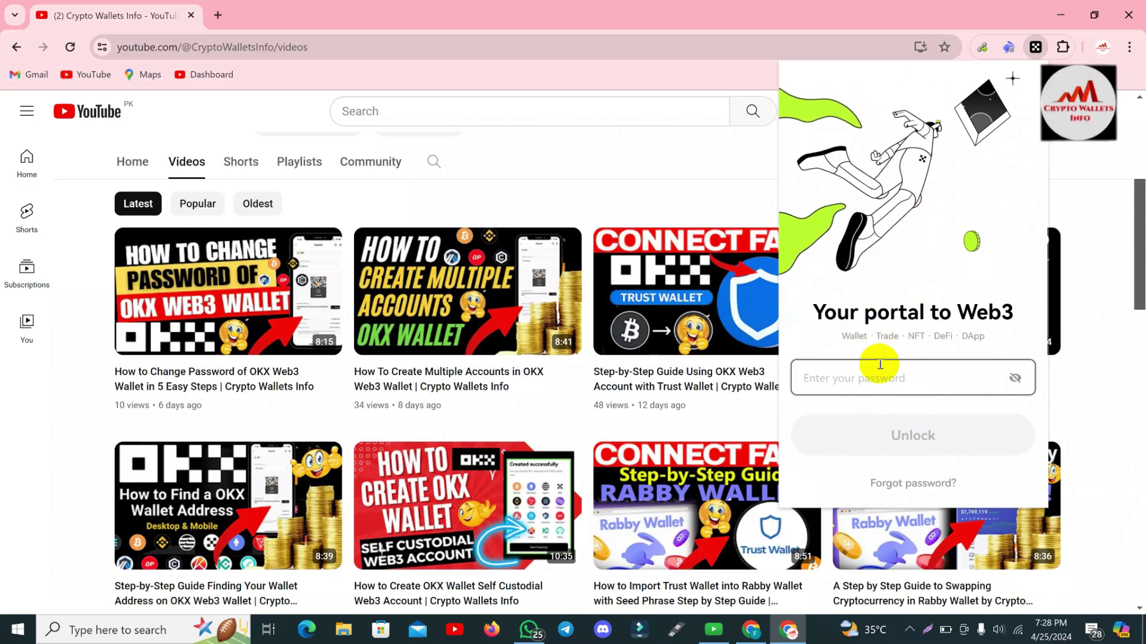
pyautogui.write('abcdefg')
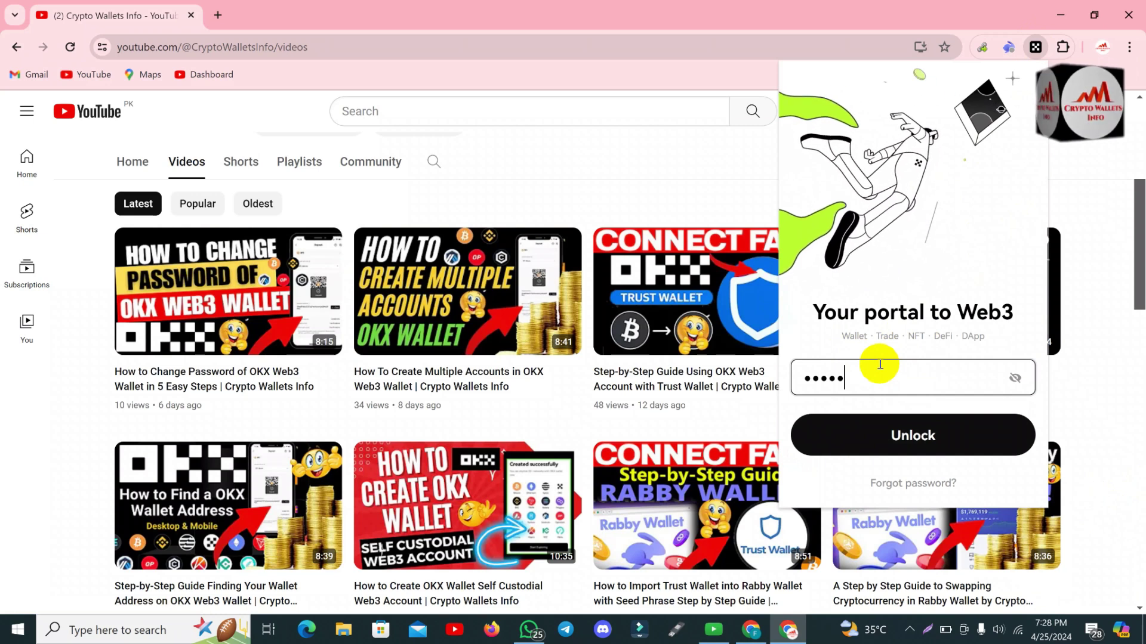
pyautogui.write('hijkl')
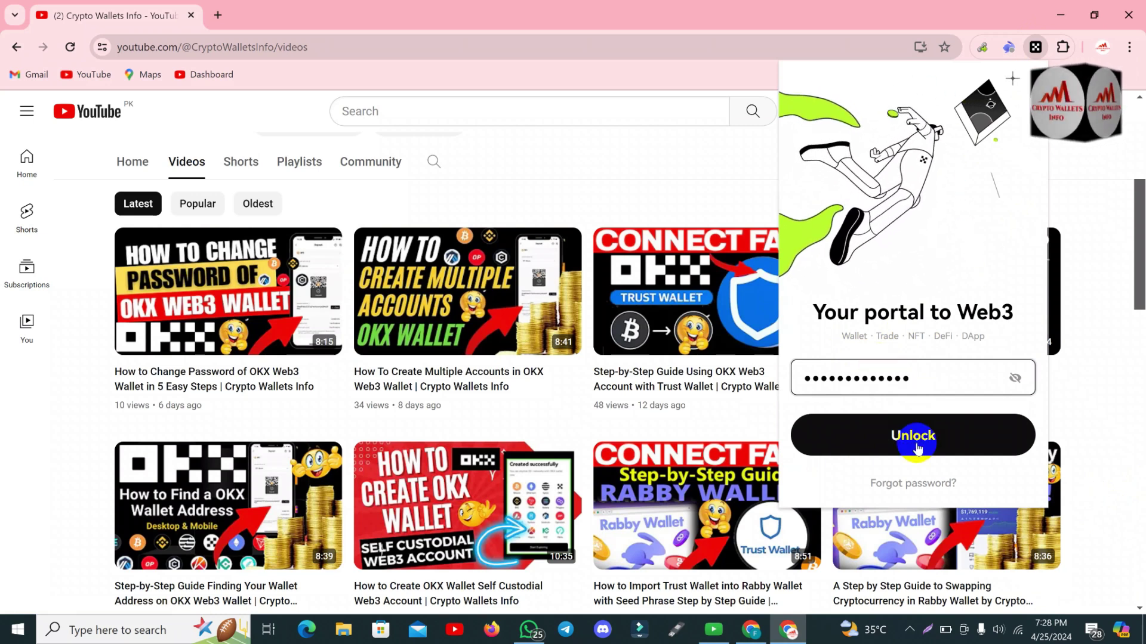
pyautogui.click(914, 436)
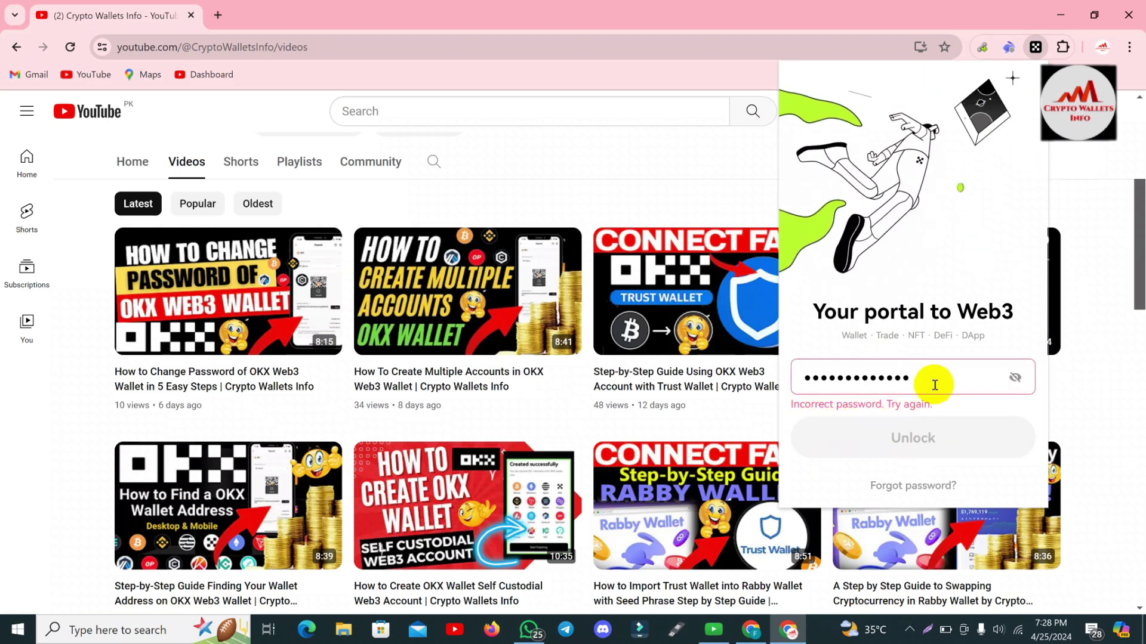
pyautogui.click(935, 385)
pyautogui.press('BackSpace')
pyautogui.press('BackSpace')
pyautogui.press('BackSpace')
pyautogui.press('BackSpace')
pyautogui.press('BackSpace')
pyautogui.press('BackSpace')
pyautogui.press('BackSpace')
pyautogui.press('BackSpace')
pyautogui.press('BackSpace')
pyautogui.press('BackSpace')
pyautogui.press('BackSpace')
pyautogui.press('BackSpace')
pyautogui.press('BackSpace')
pyautogui.write('aaaaa')
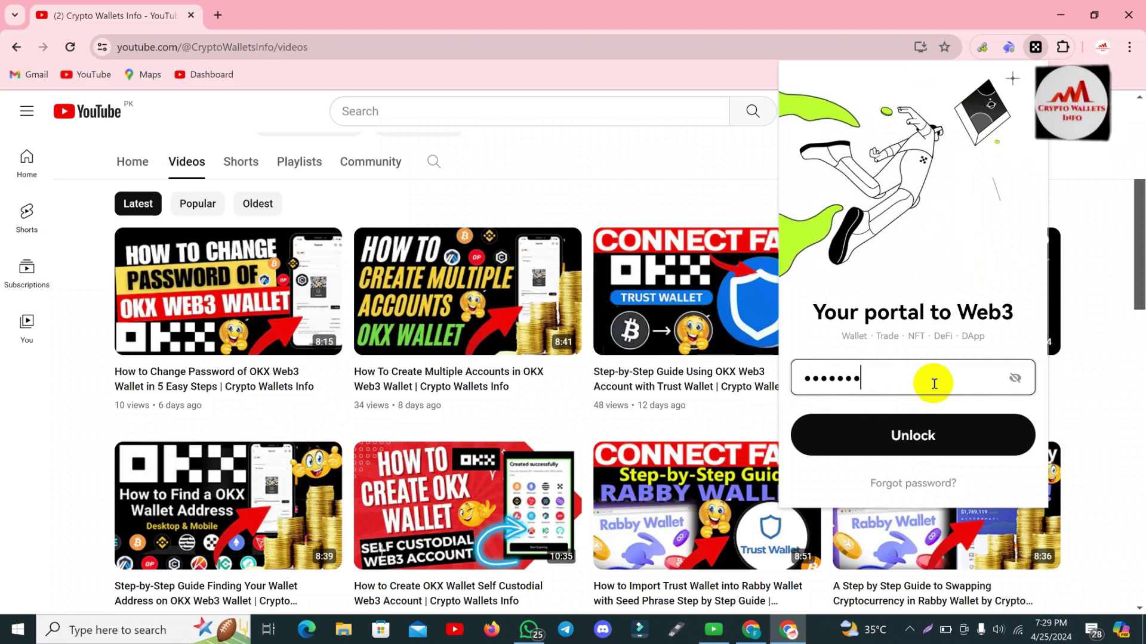
pyautogui.write('aaaaaaaaaa')
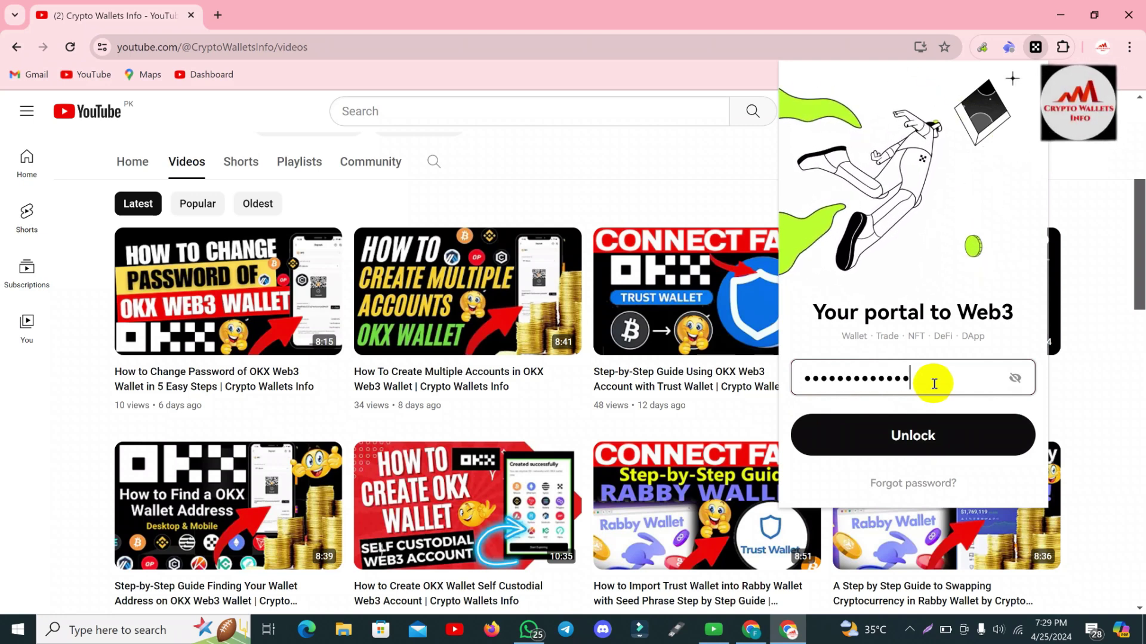
pyautogui.click(926, 436)
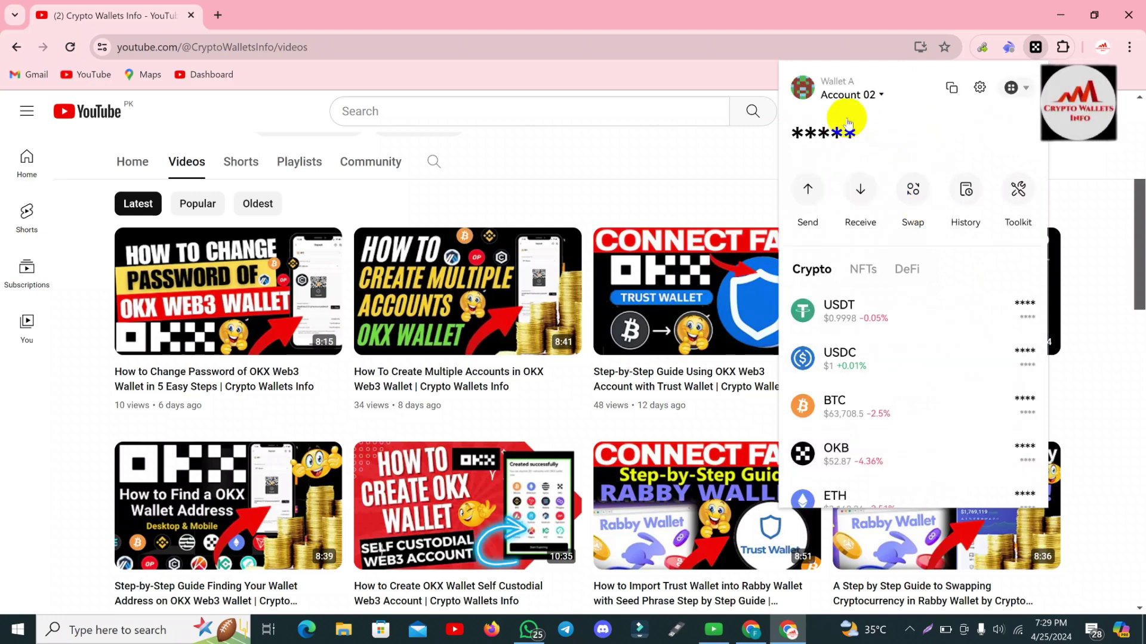
# Reveal the account balances, check the network list, and open wallet Settings from the gear menu.
pyautogui.click(835, 134)
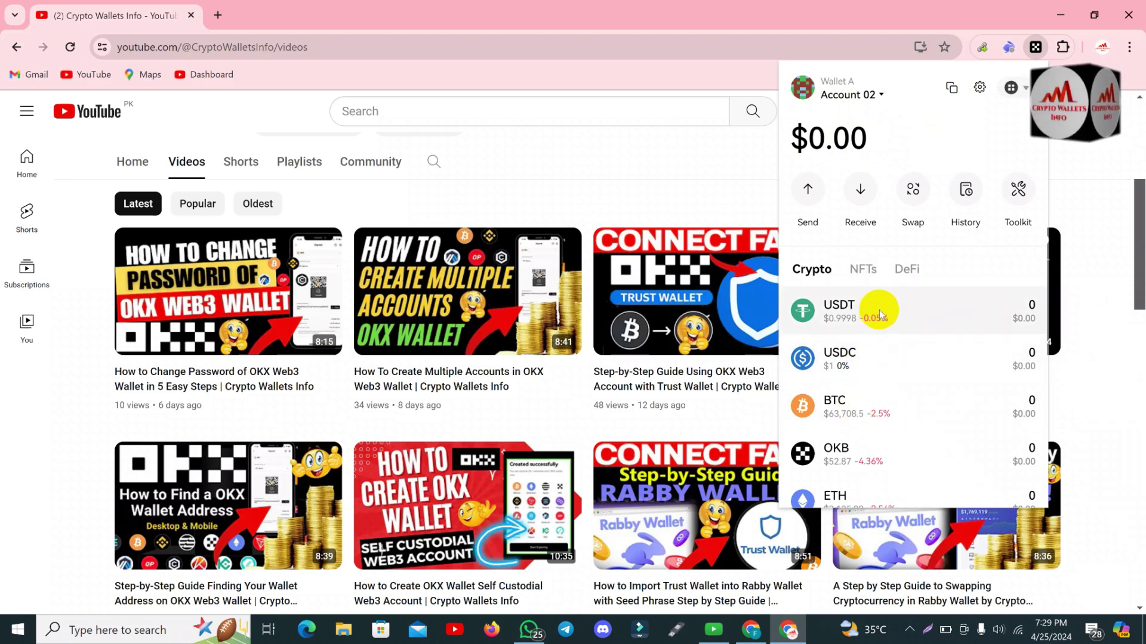
pyautogui.click(1027, 91)
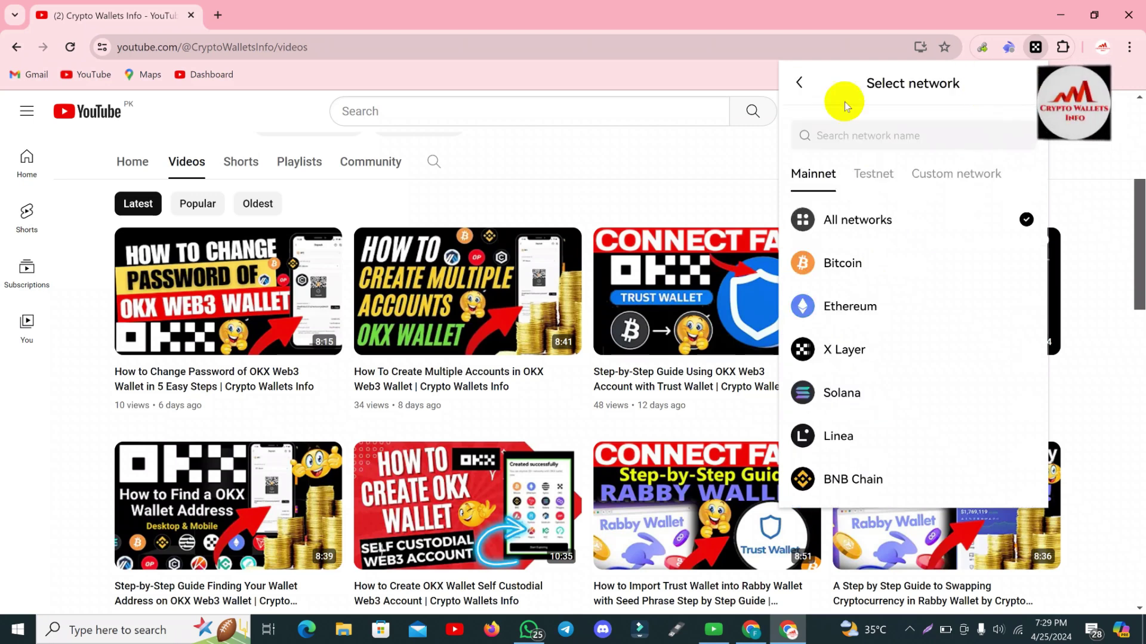
pyautogui.click(801, 84)
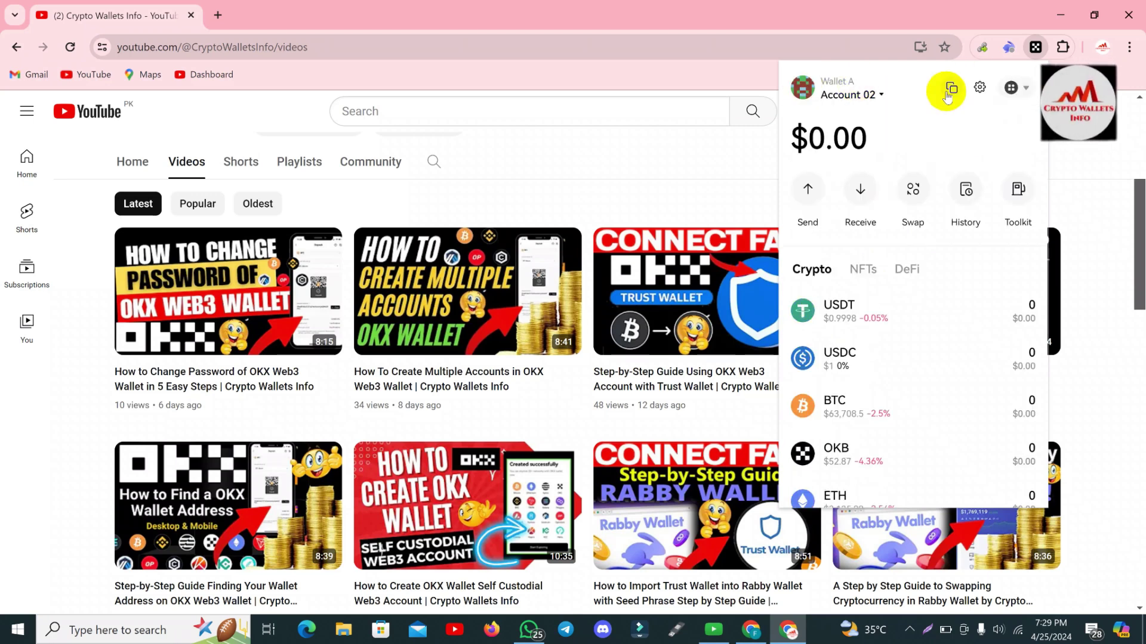
pyautogui.click(977, 90)
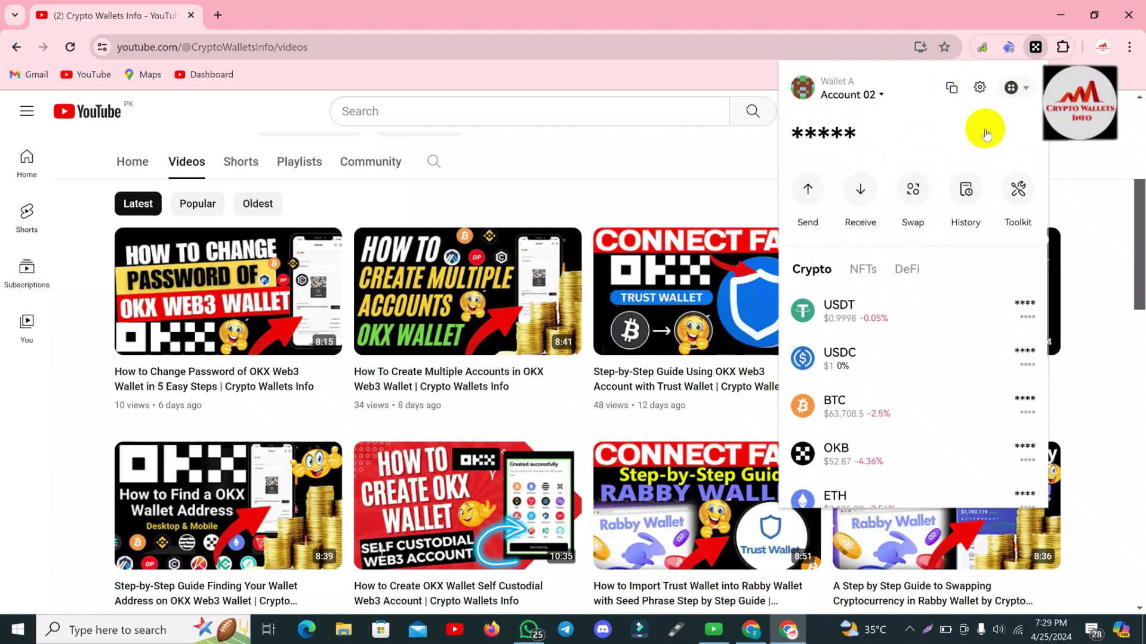
pyautogui.click(980, 88)
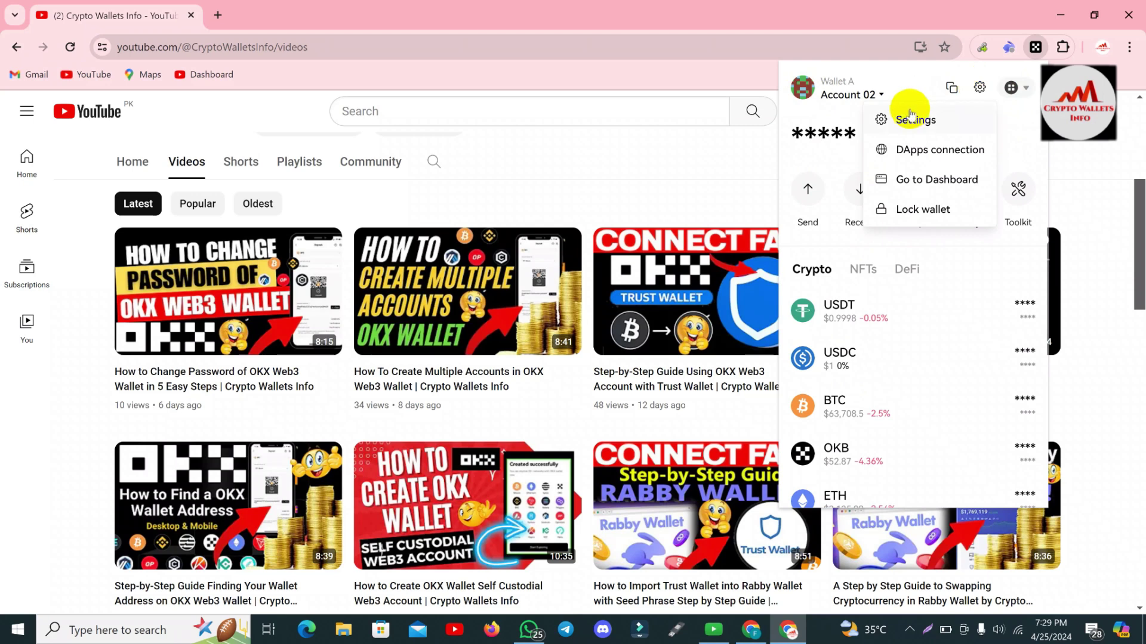
pyautogui.click(939, 121)
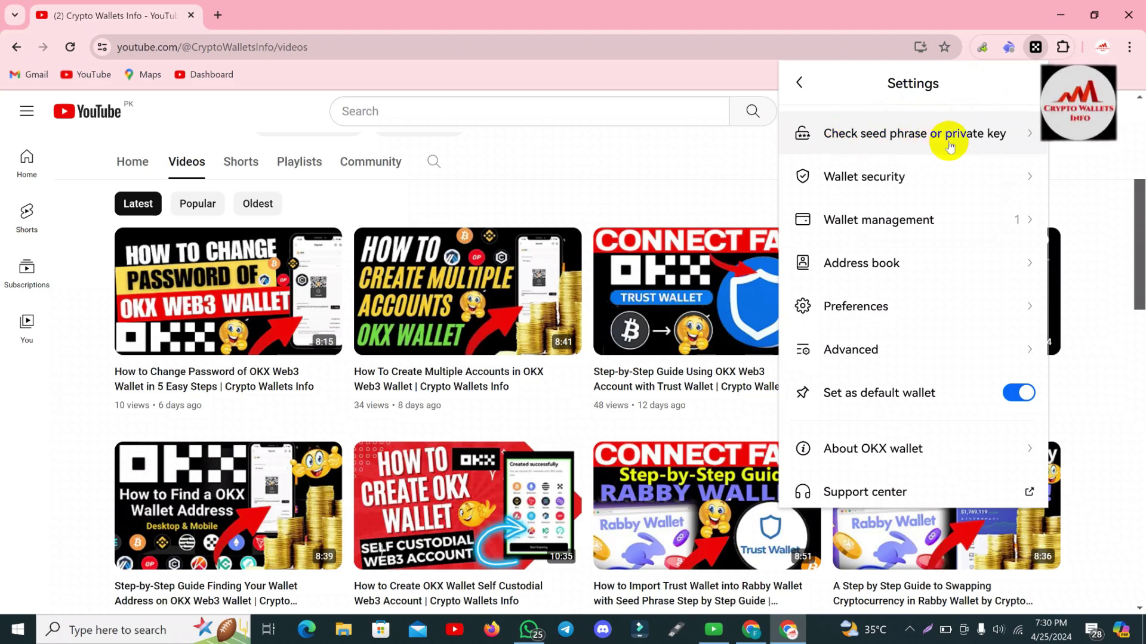
# Choose Wallet A under Check seed phrase or private key and confirm with the wallet password.
pyautogui.click(918, 140)
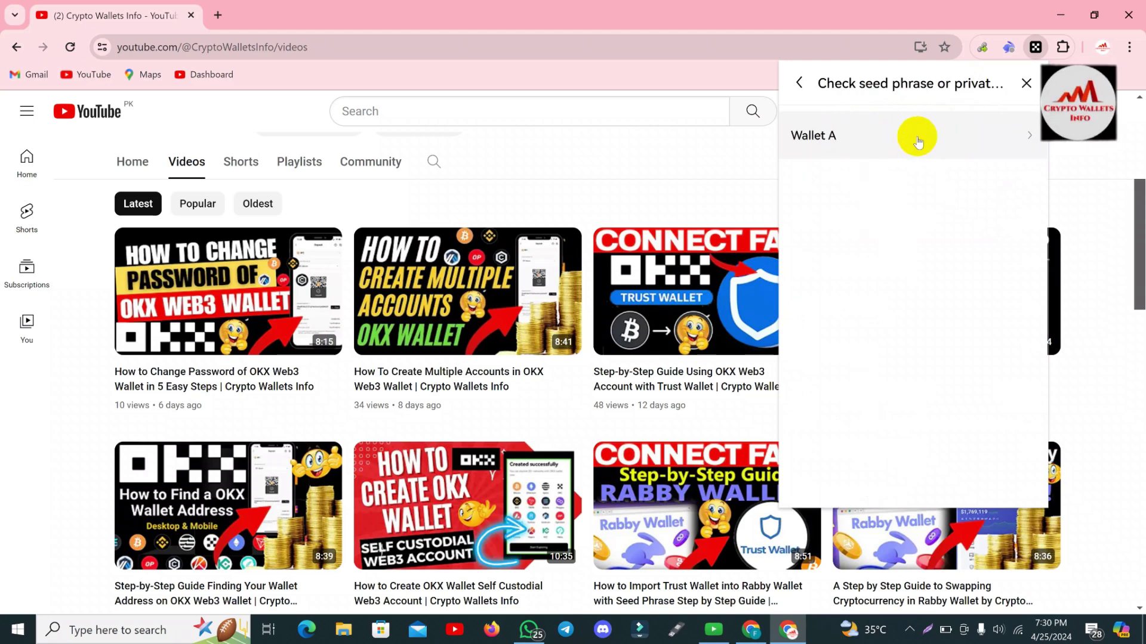
pyautogui.moveTo(827, 141)
pyautogui.mouseDown()
pyautogui.moveTo(857, 142)
pyautogui.moveTo(816, 142)
pyautogui.mouseUp()
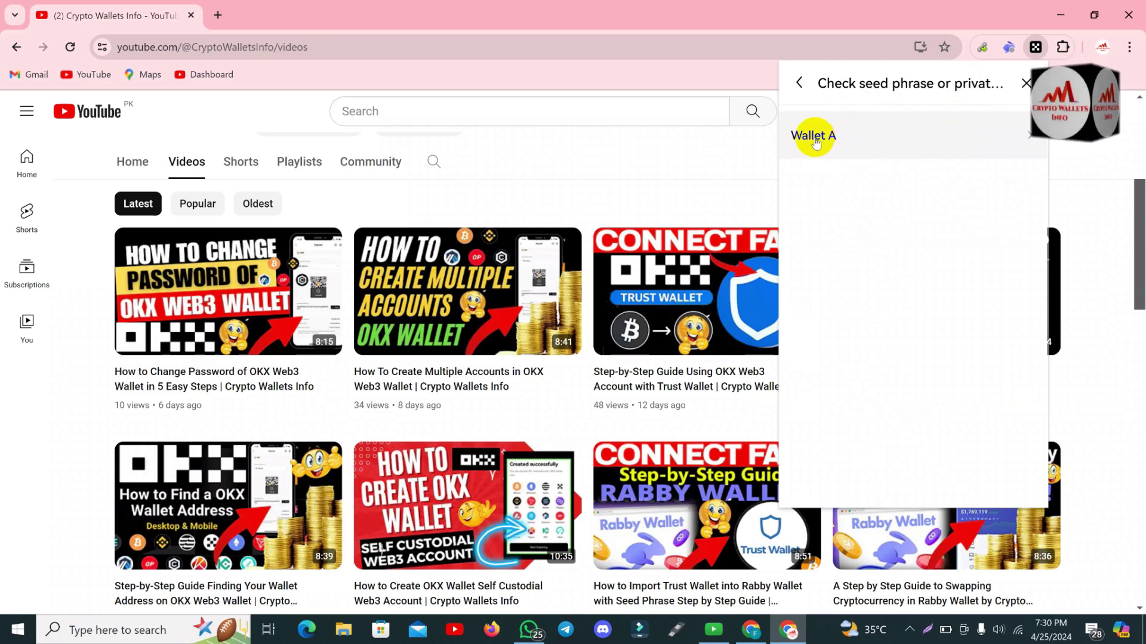
pyautogui.moveTo(815, 142); pyautogui.dragTo(842, 149)
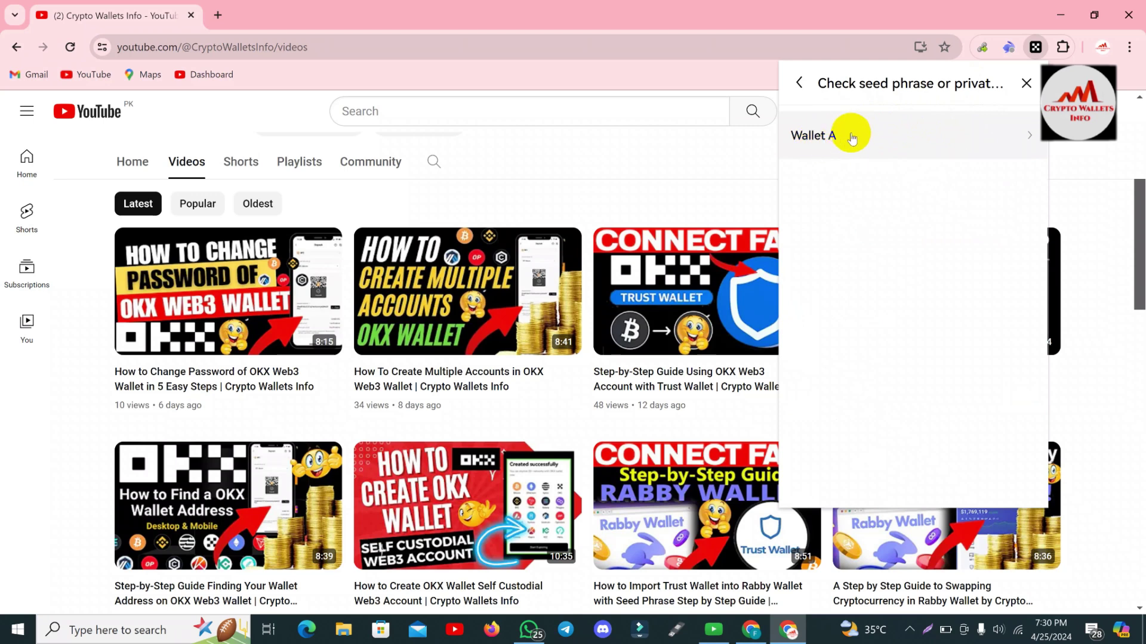
pyautogui.click(842, 149)
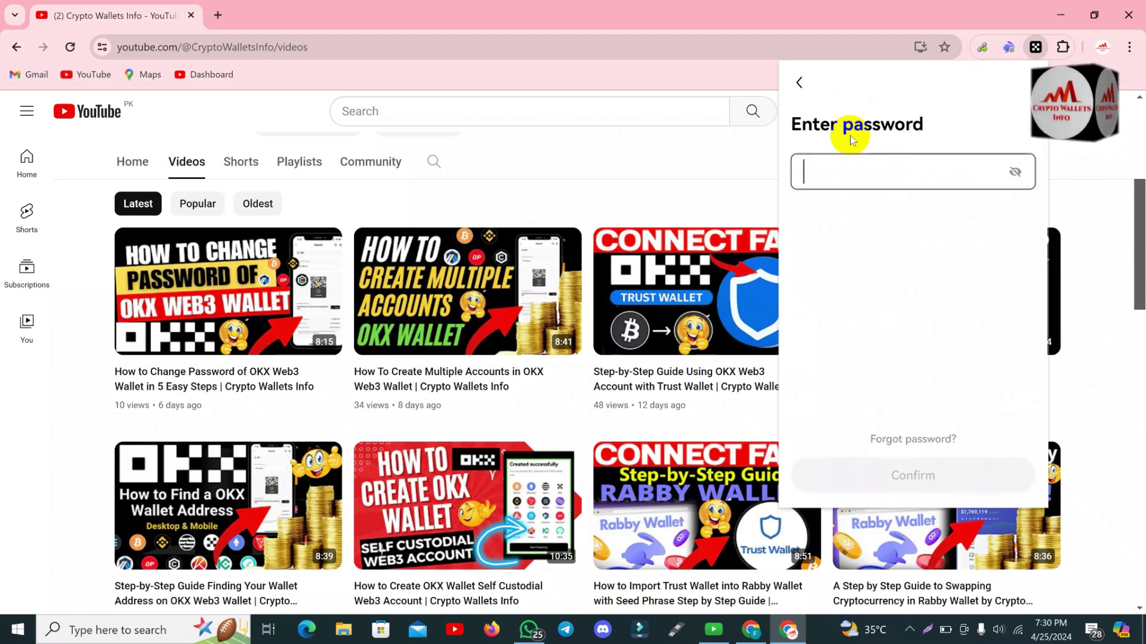
pyautogui.click(845, 166)
pyautogui.write('1234')
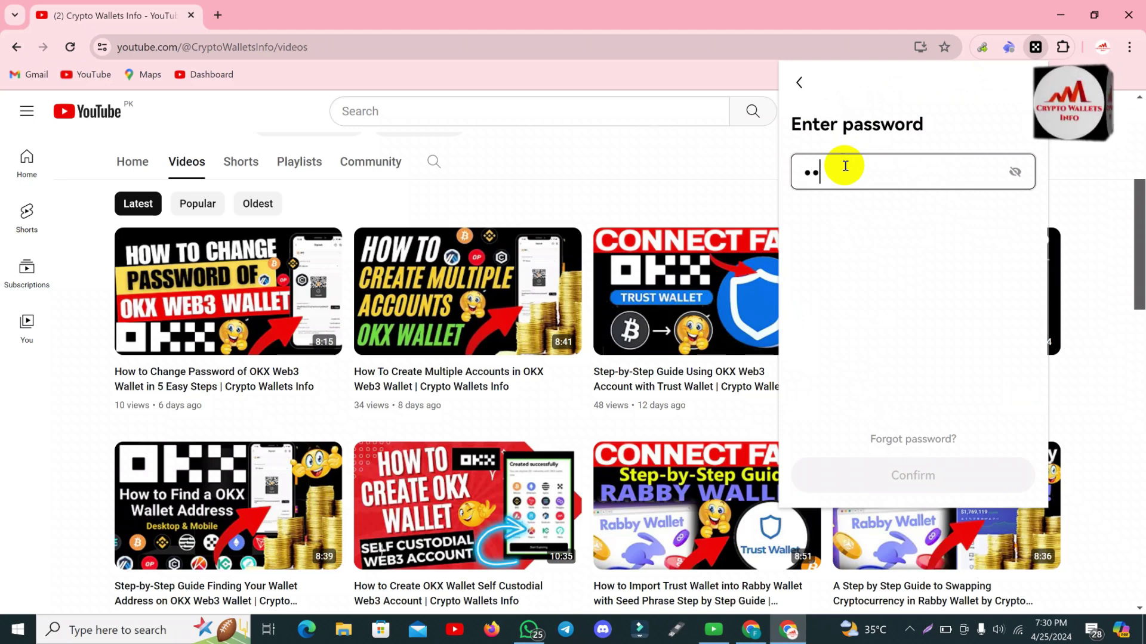
pyautogui.write('56')
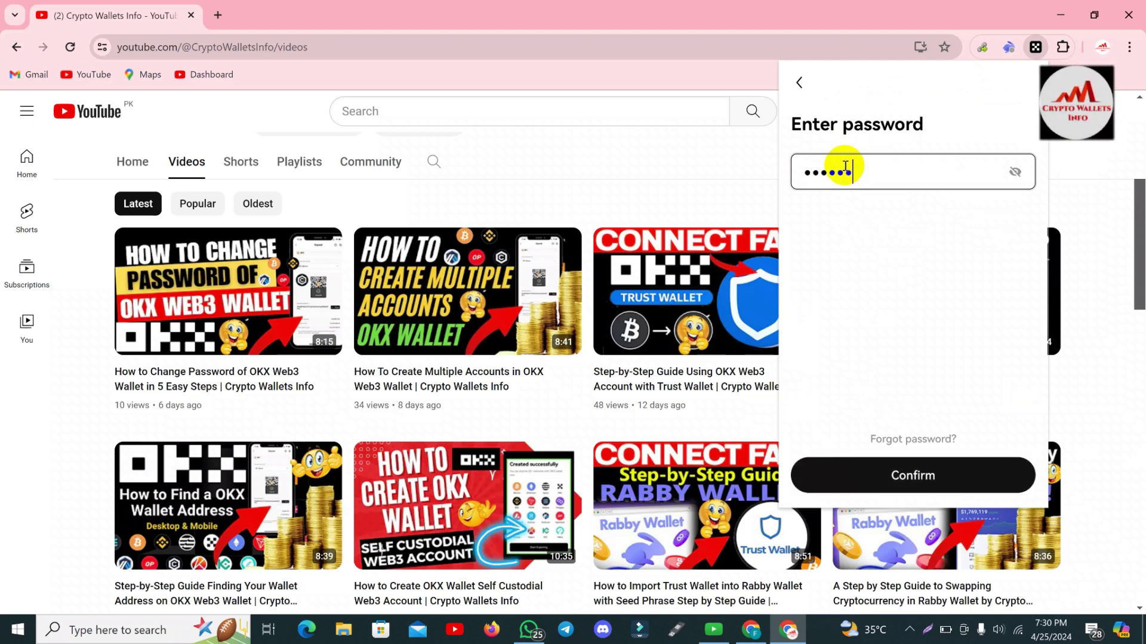
pyautogui.write('789012')
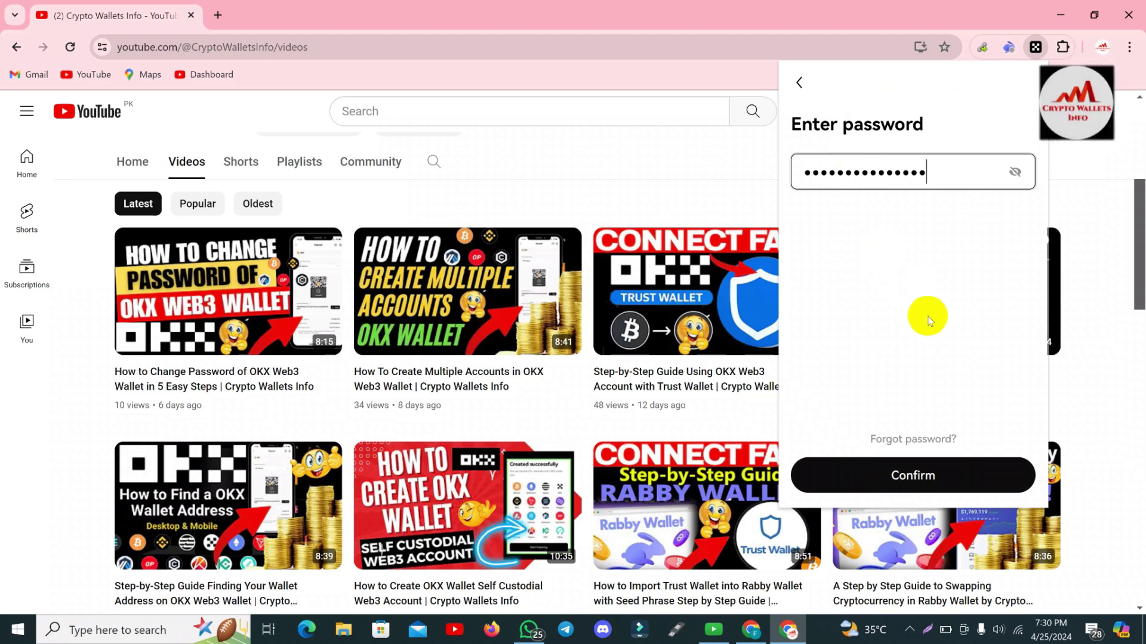
pyautogui.click(921, 474)
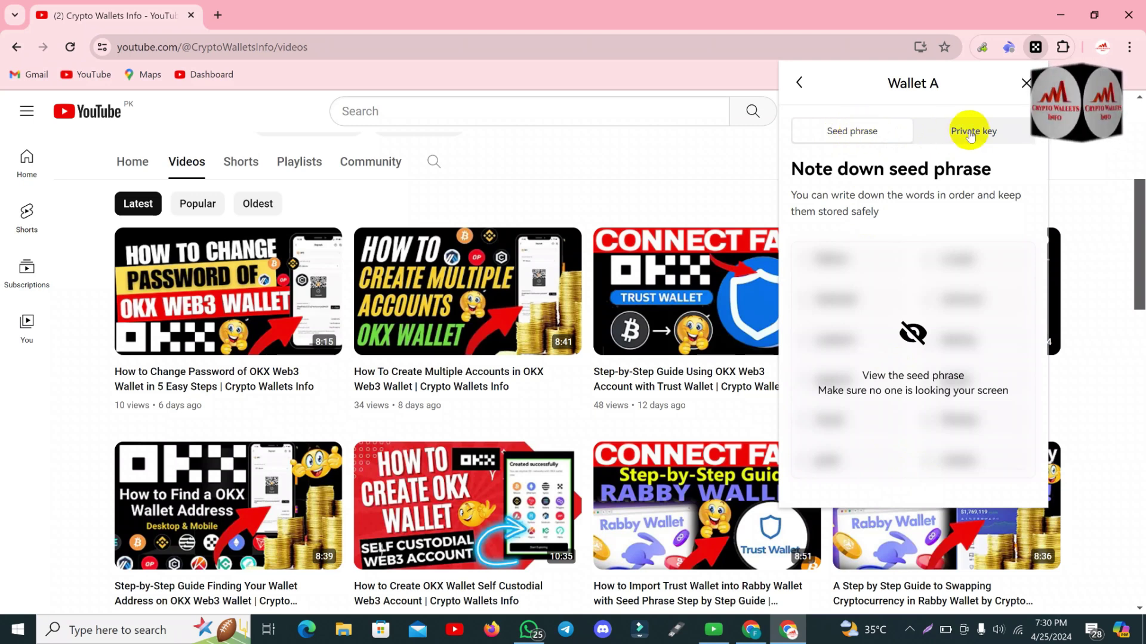
# Reveal Account 01's Bitcoin Taproot private key from the Private key tab.
pyautogui.click(971, 134)
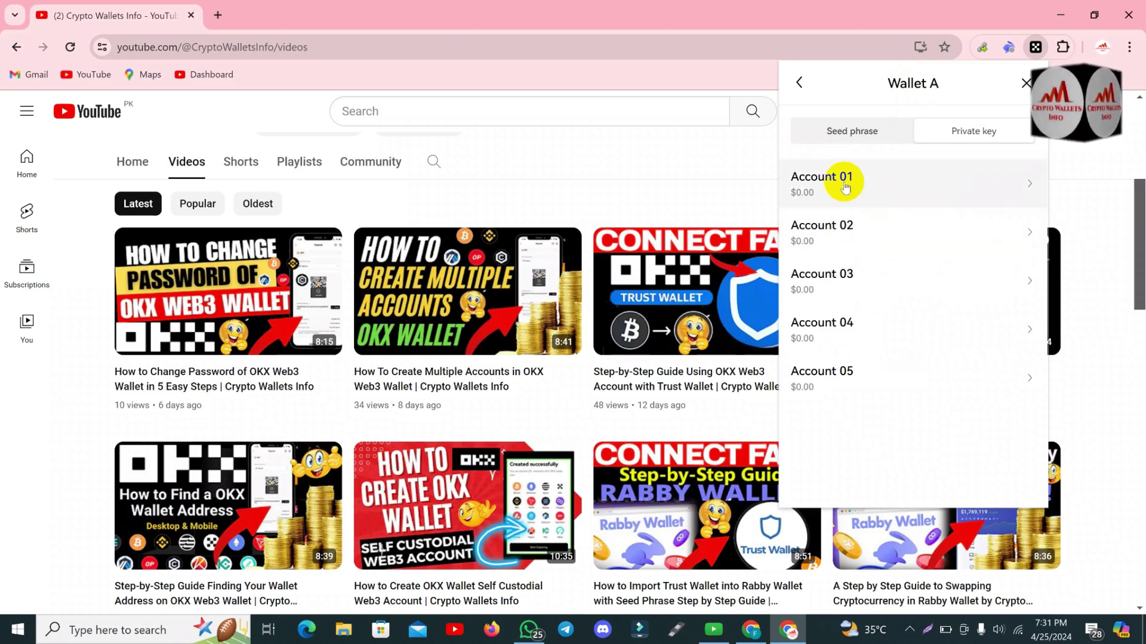
pyautogui.click(845, 186)
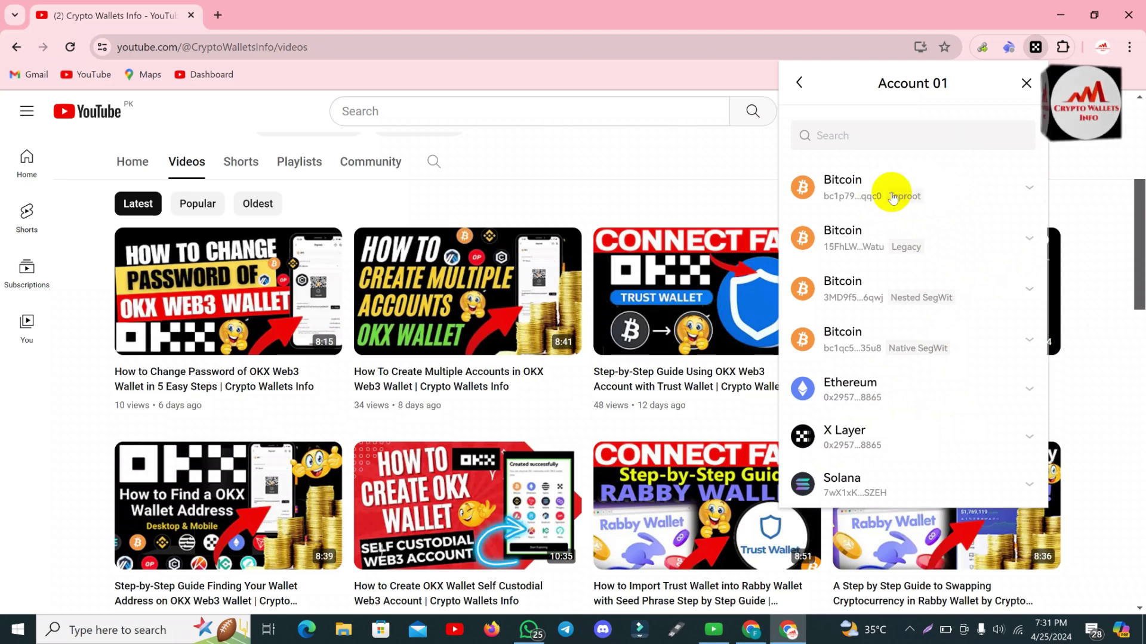
pyautogui.click(893, 197)
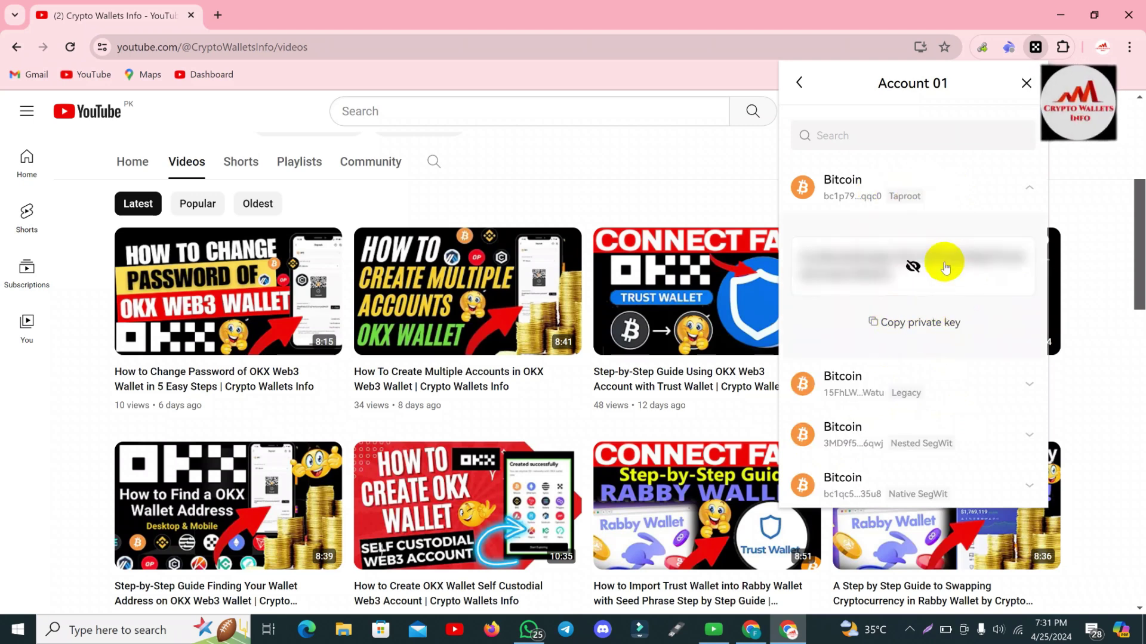
pyautogui.click(909, 262)
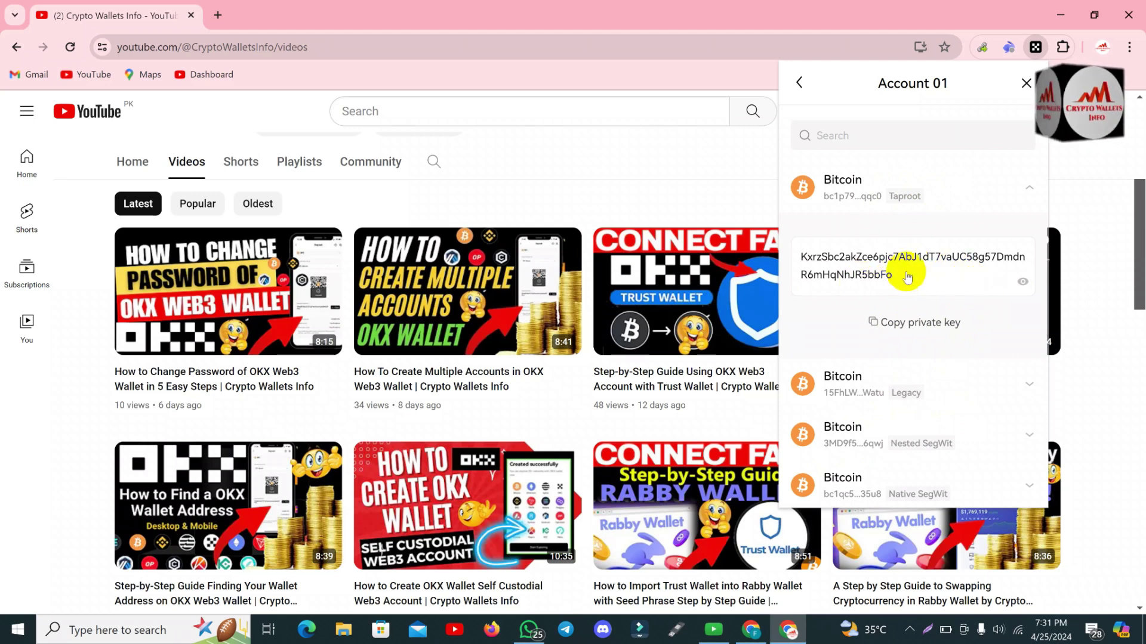
# Copy the Bitcoin Taproot private key, confirming the warning, and launch Notepad via Windows search.
pyautogui.click(934, 316)
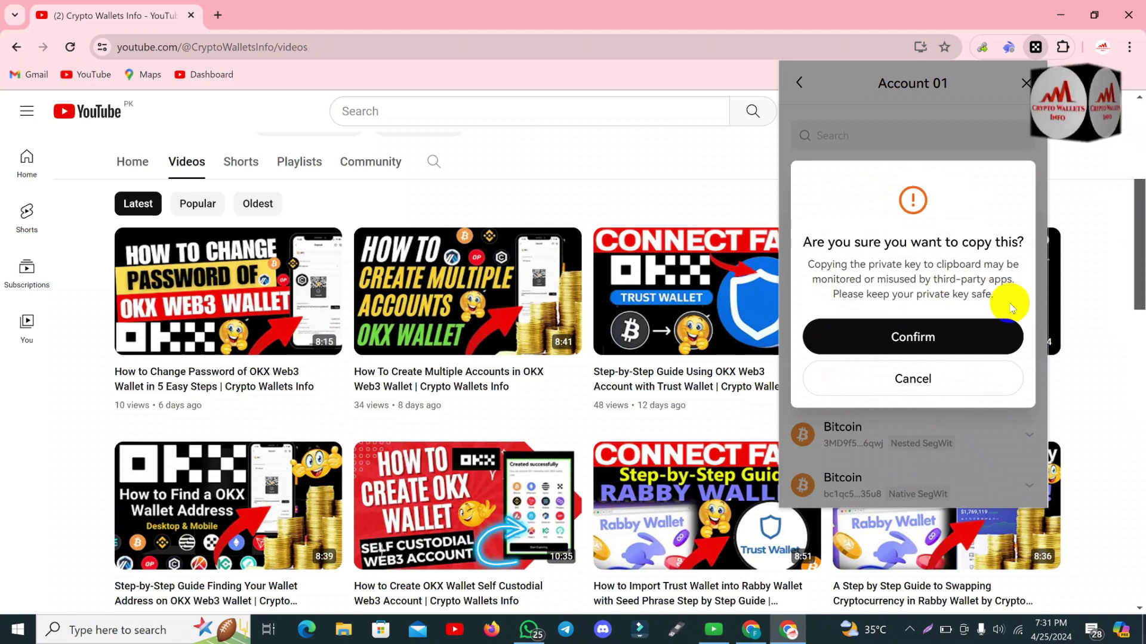
pyautogui.click(943, 337)
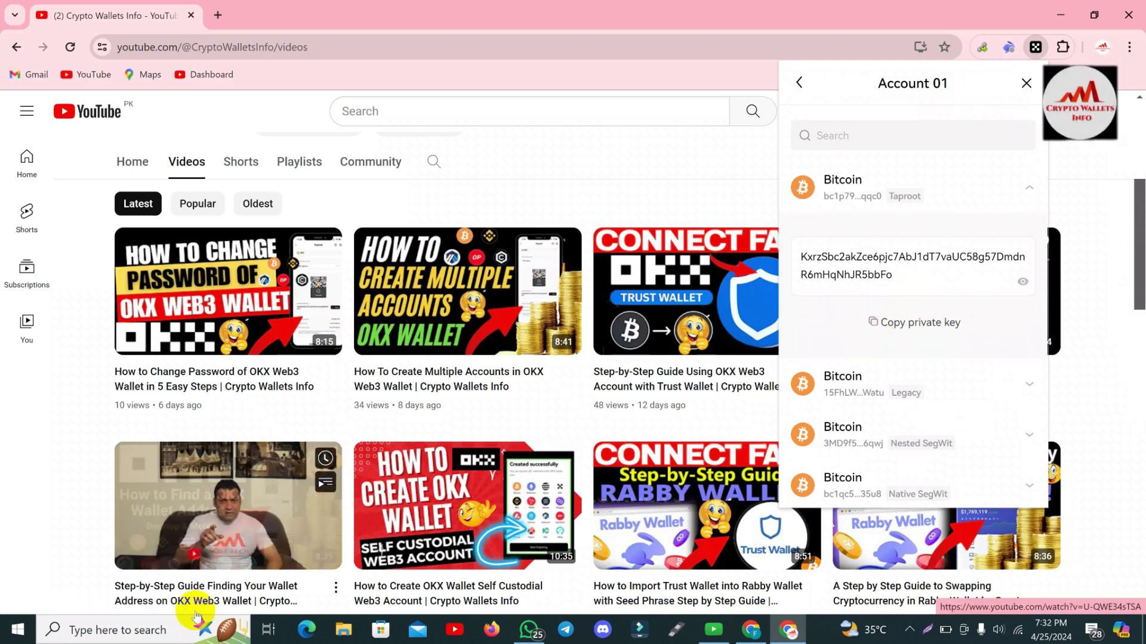
pyautogui.click(161, 630)
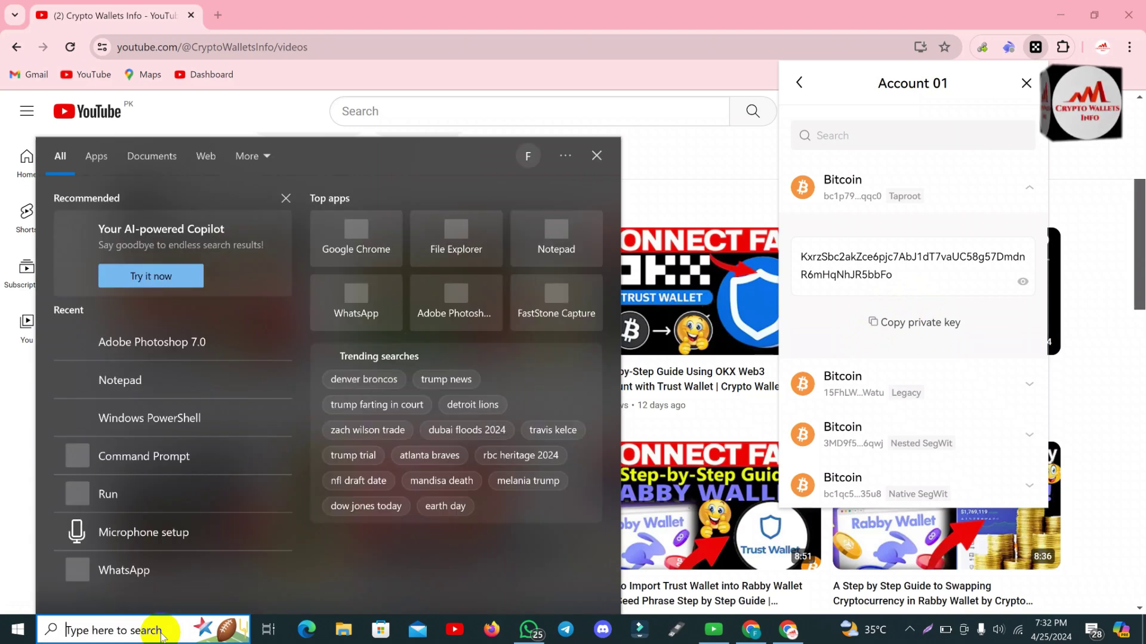
pyautogui.write('ote')
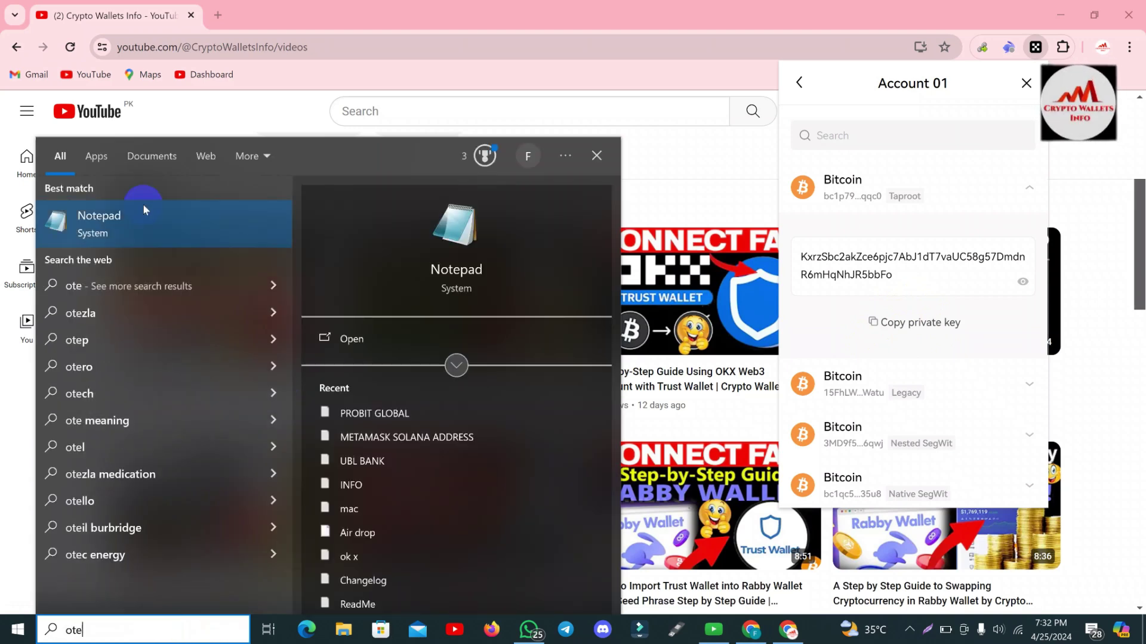
pyautogui.click(145, 214)
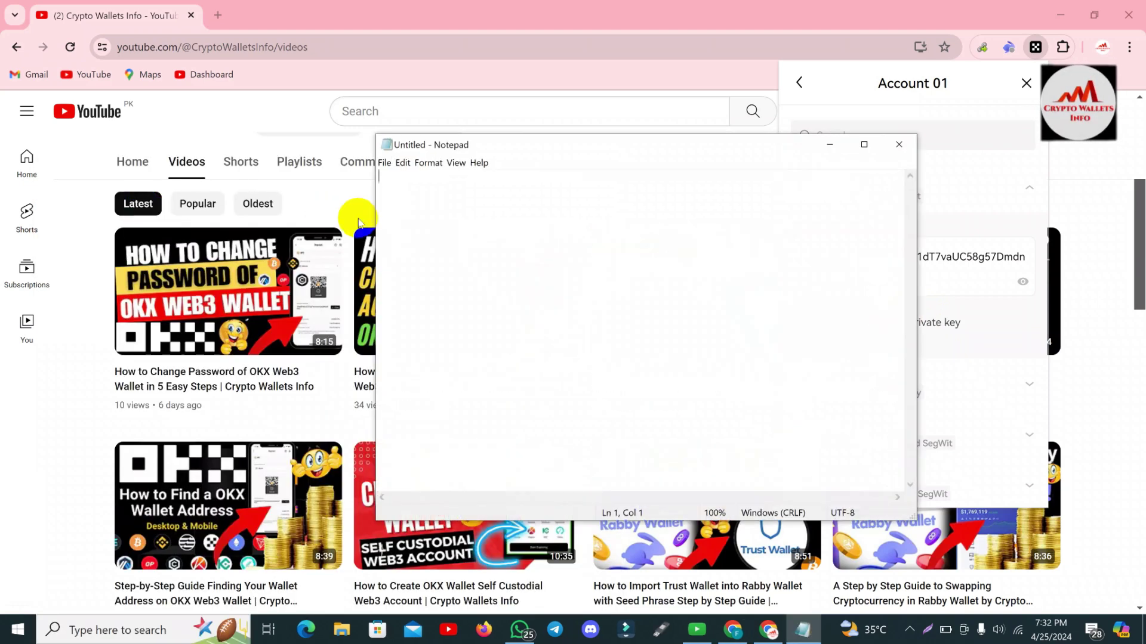
# Type the heading 'Bitcoin Wallet Privetkey', paste the Bitcoin key beneath it, and move the window lower.
pyautogui.write('Bitco')
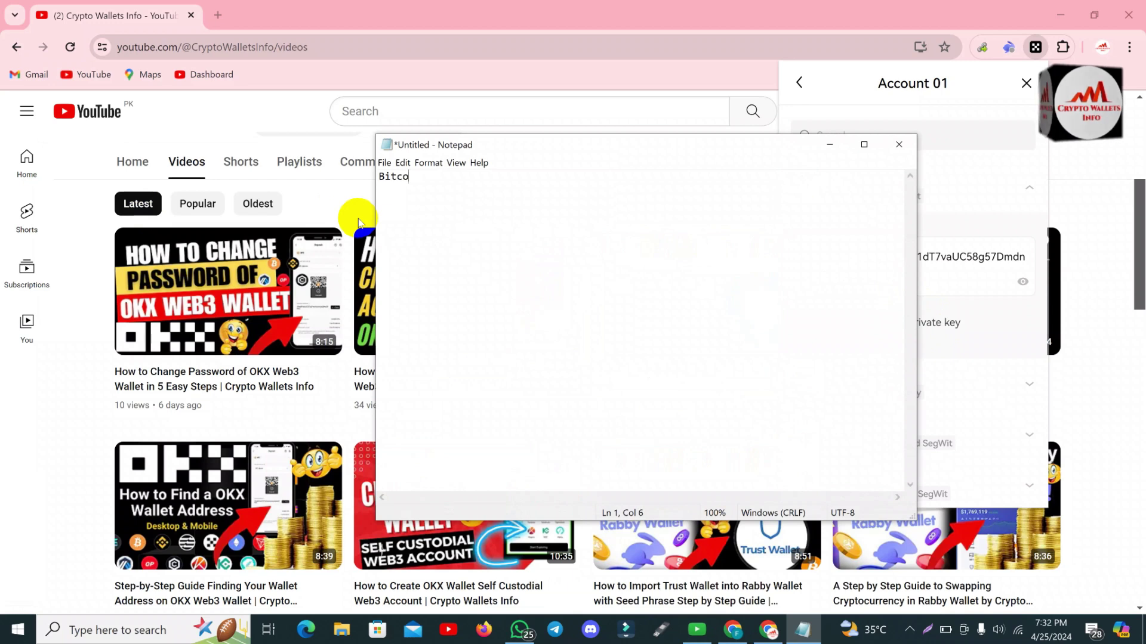
pyautogui.write('in Wallet ')
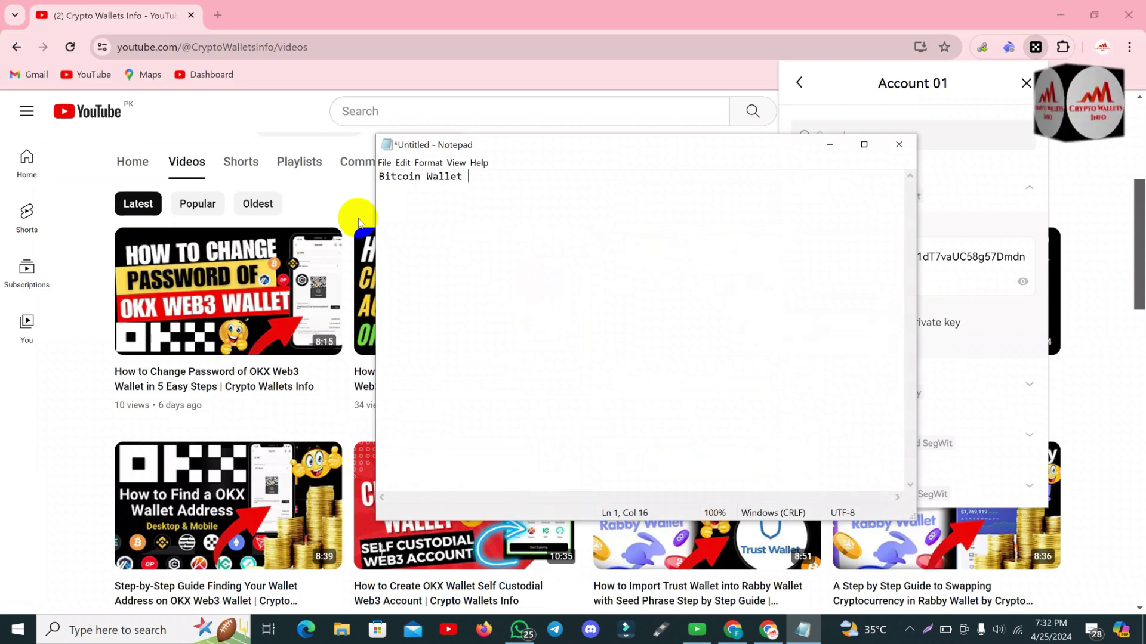
pyautogui.write('Priv')
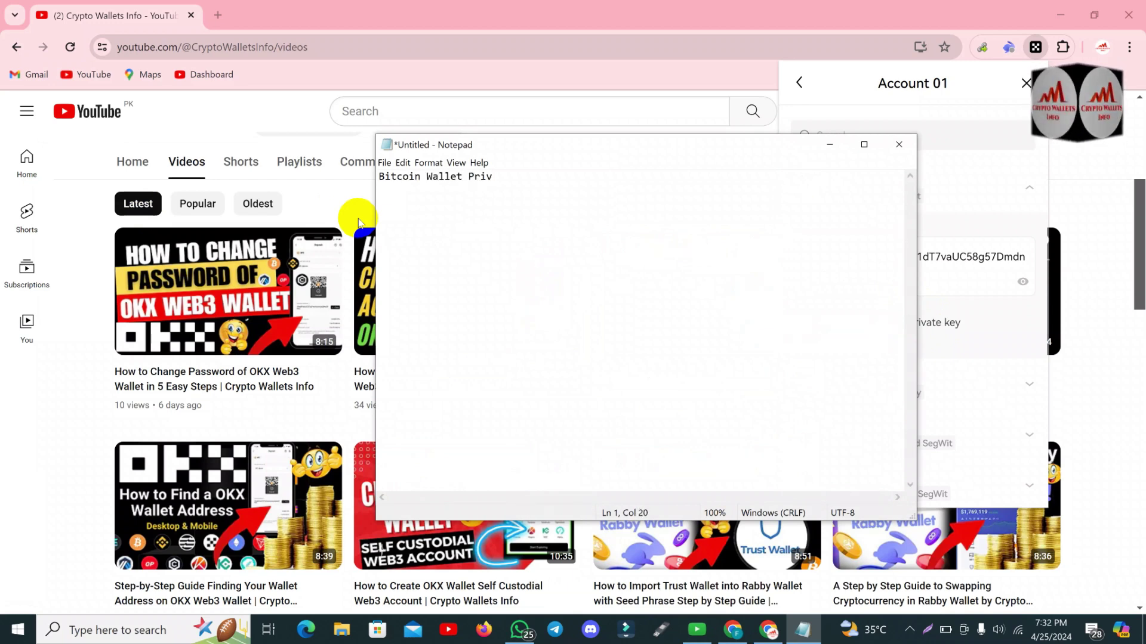
pyautogui.write('e')
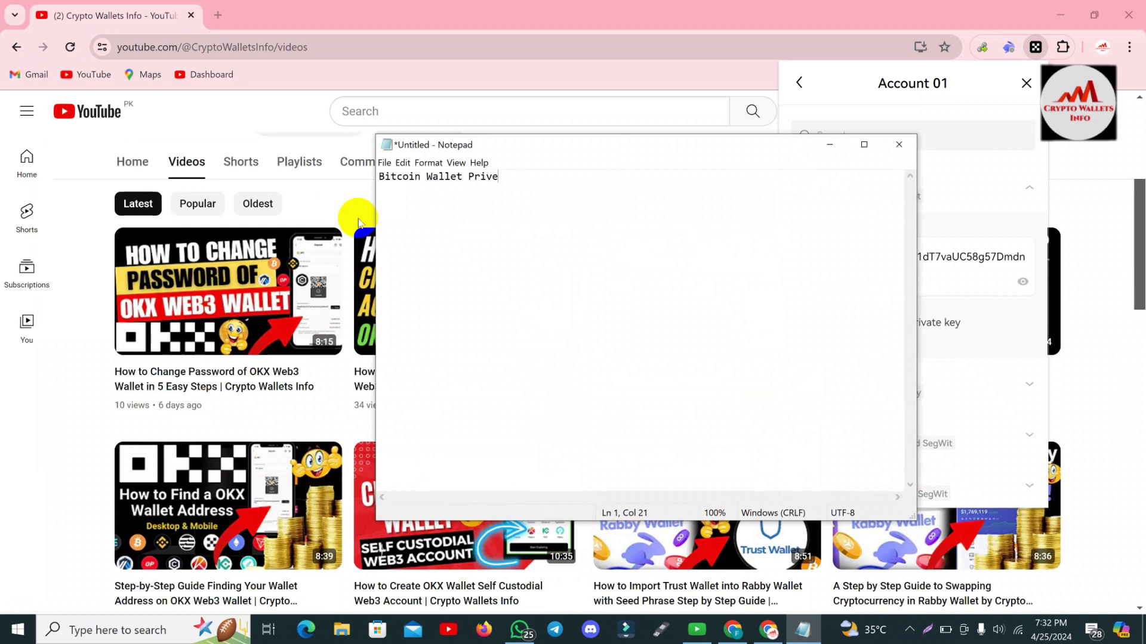
pyautogui.write('ke')
pyautogui.press('BackSpace')
pyautogui.press('BackSpace')
pyautogui.write('tkey')
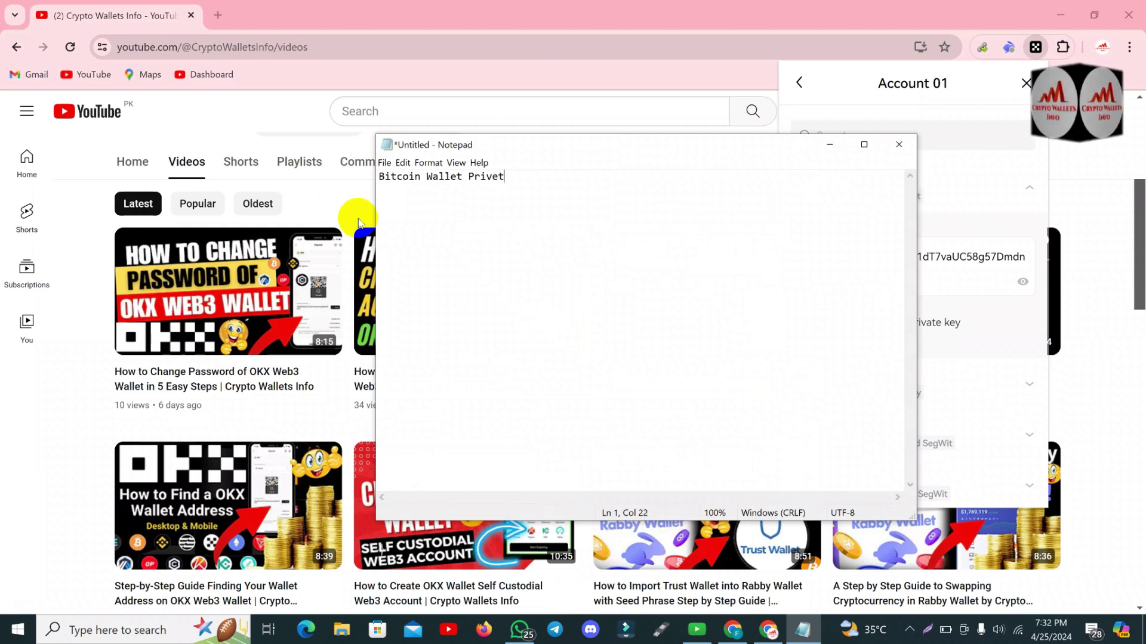
pyautogui.press('Return')
pyautogui.press('Return')
pyautogui.press('Return')
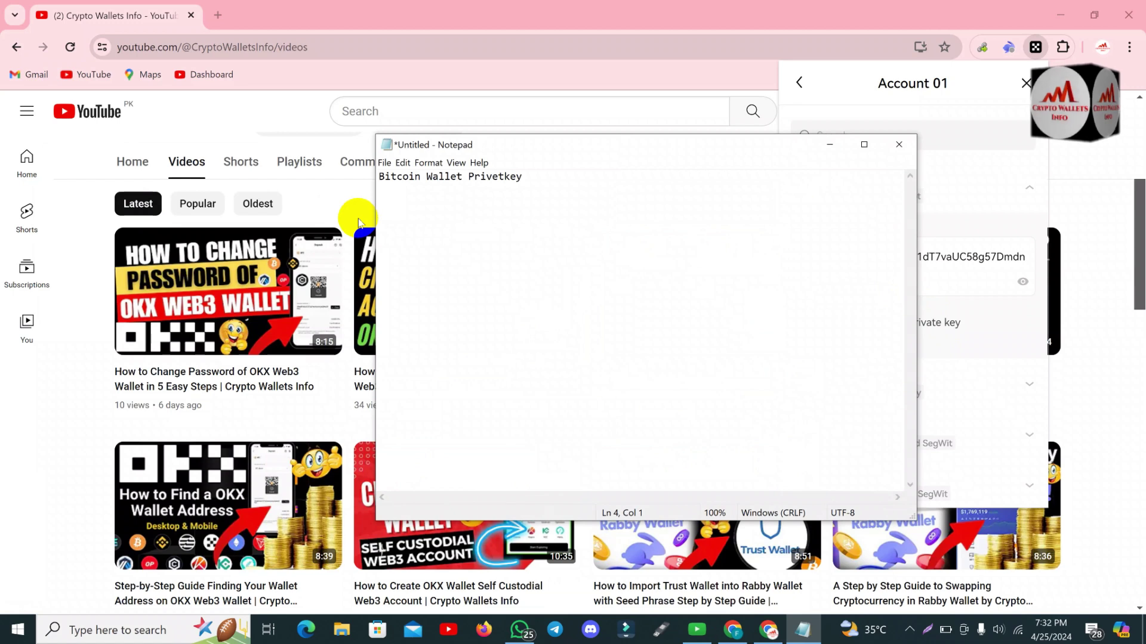
pyautogui.hotkey('ctrl', 'v')
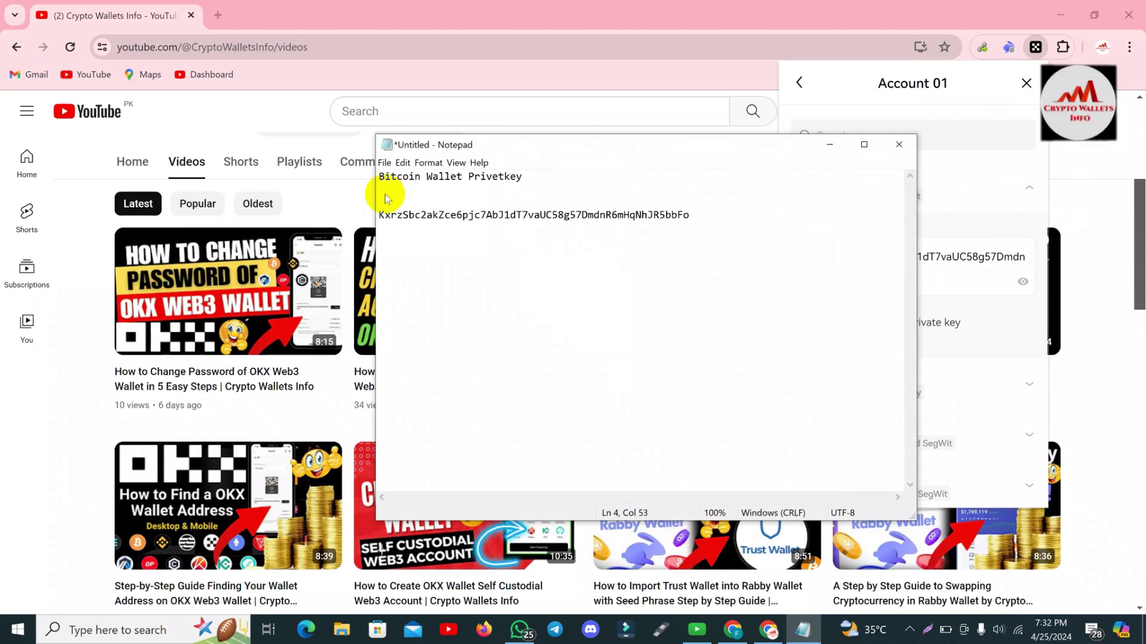
pyautogui.click(561, 147)
pyautogui.moveTo(561, 147); pyautogui.dragTo(397, 194)
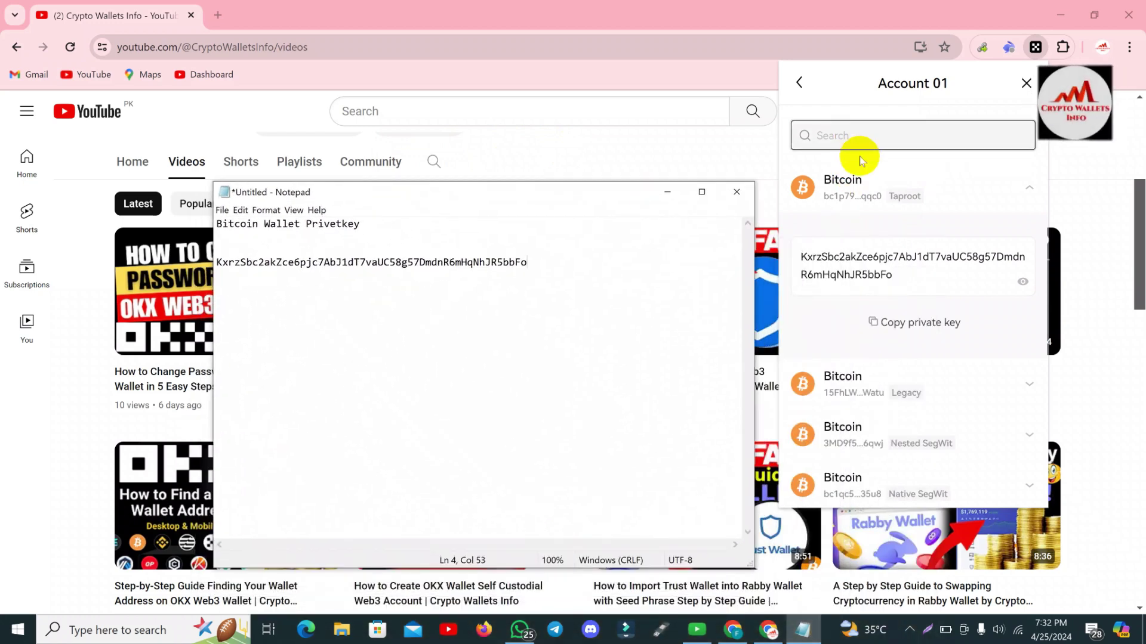
# Collapse the Bitcoin entry and reveal Account 01's Ethereum private key.
pyautogui.click(916, 170)
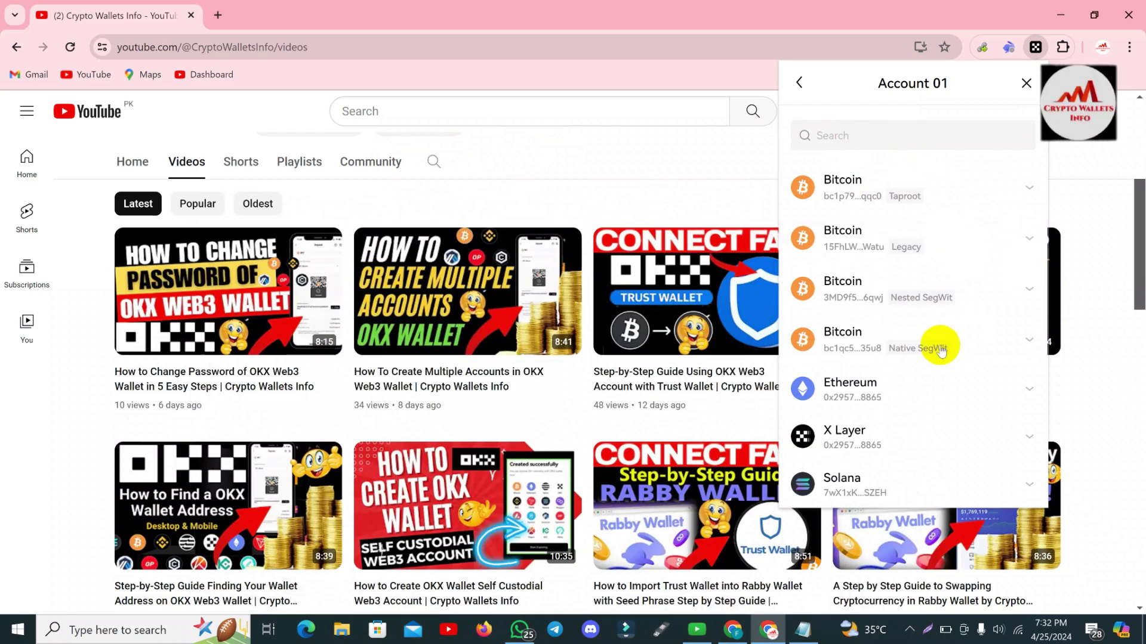
pyautogui.click(888, 391)
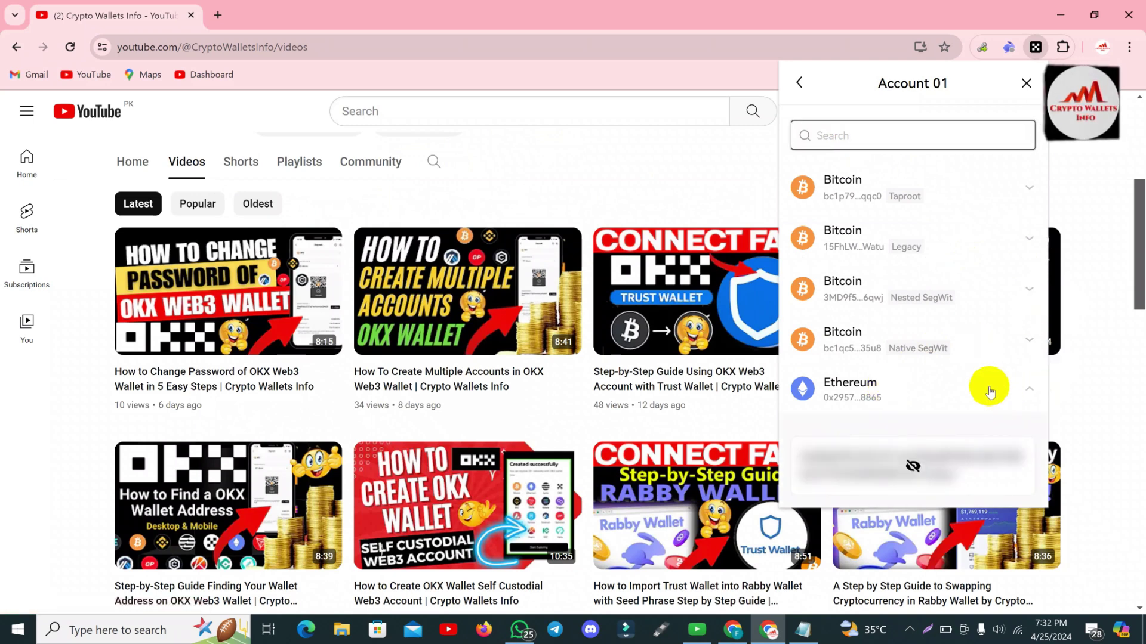
pyautogui.click(913, 466)
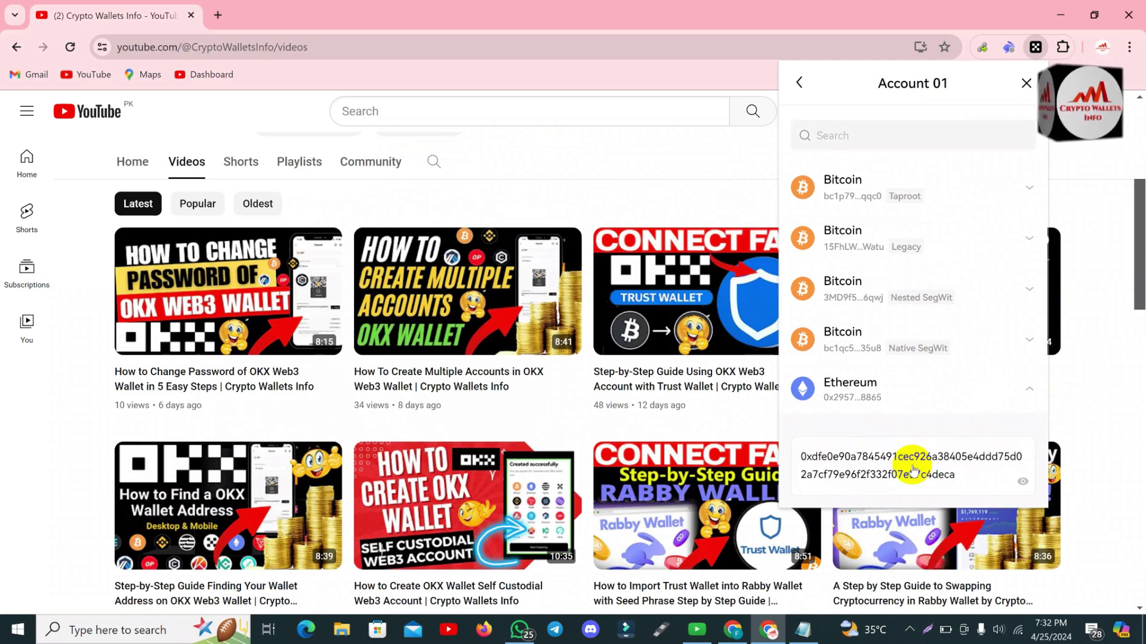
pyautogui.click(958, 484)
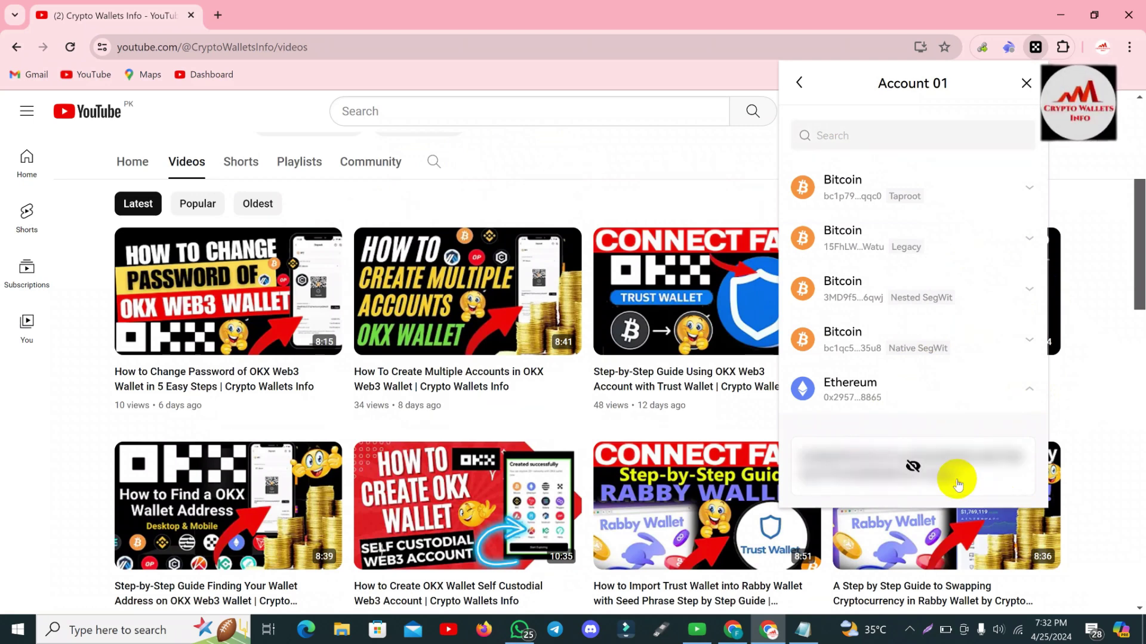
pyautogui.click(970, 472)
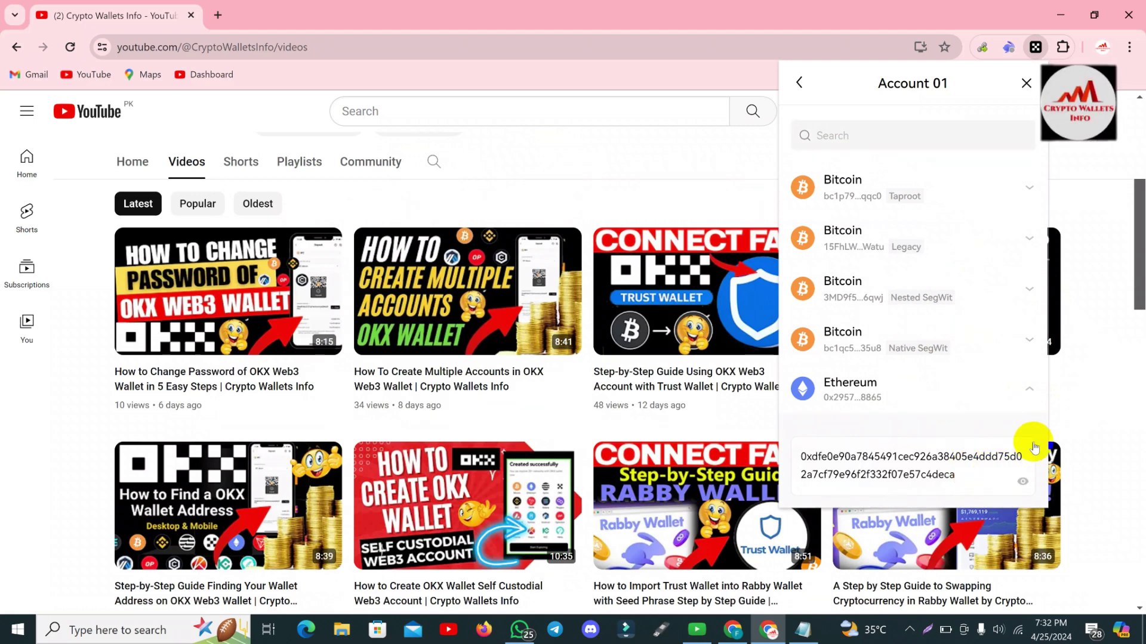
# Copy the Ethereum private key, confirming the warning, and bring the Notepad window back.
pyautogui.scroll(-2, 1038, 418)
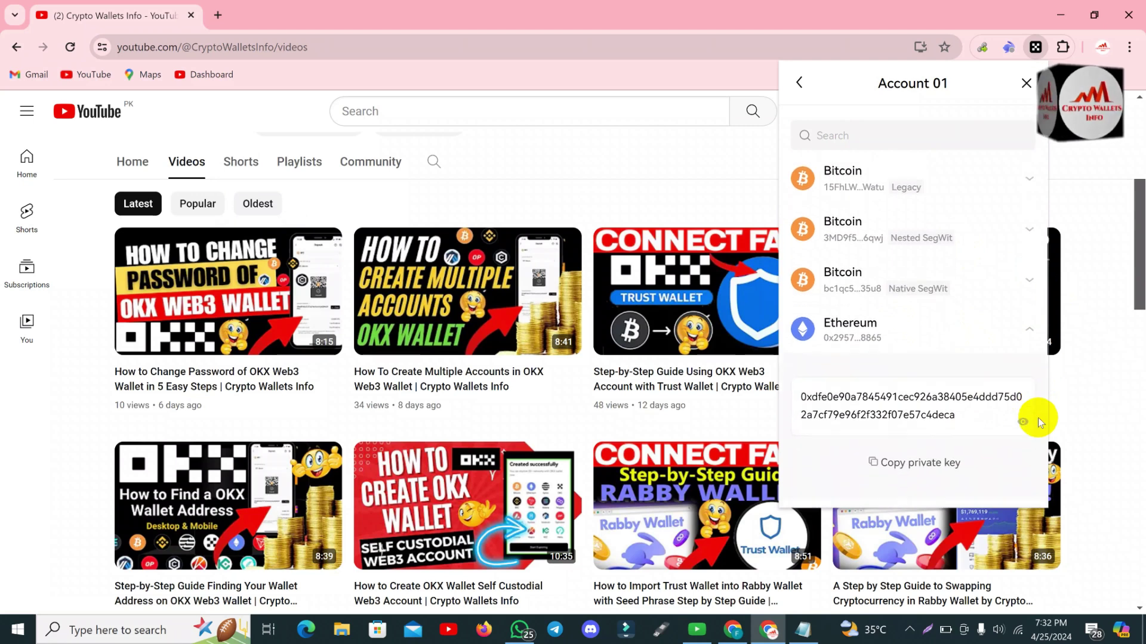
pyautogui.scroll(-3, 1037, 417)
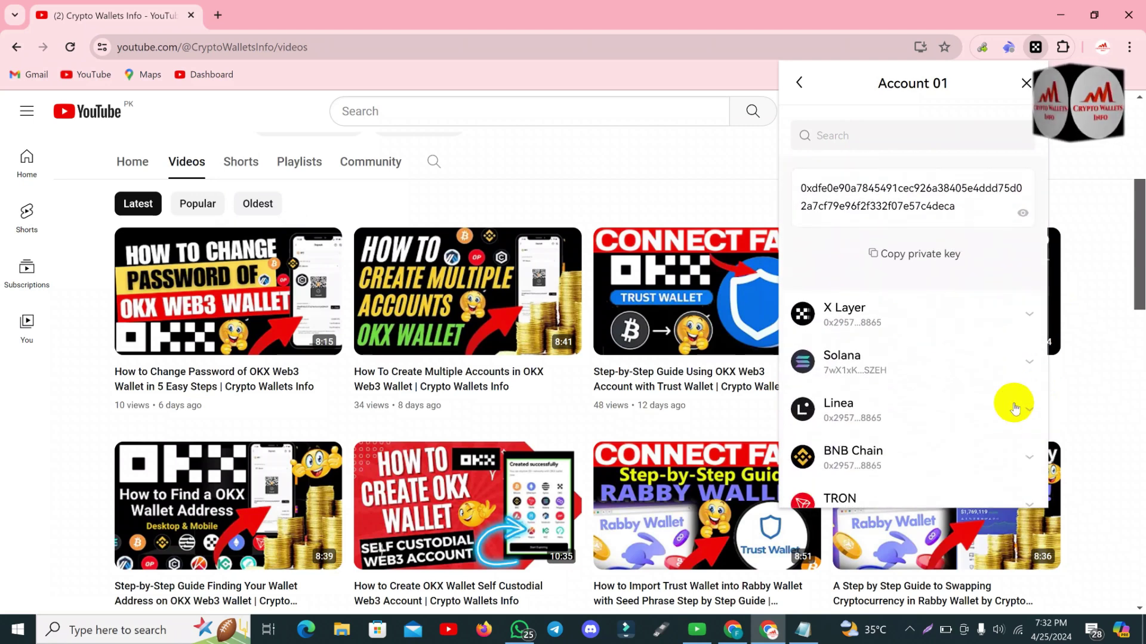
pyautogui.click(925, 253)
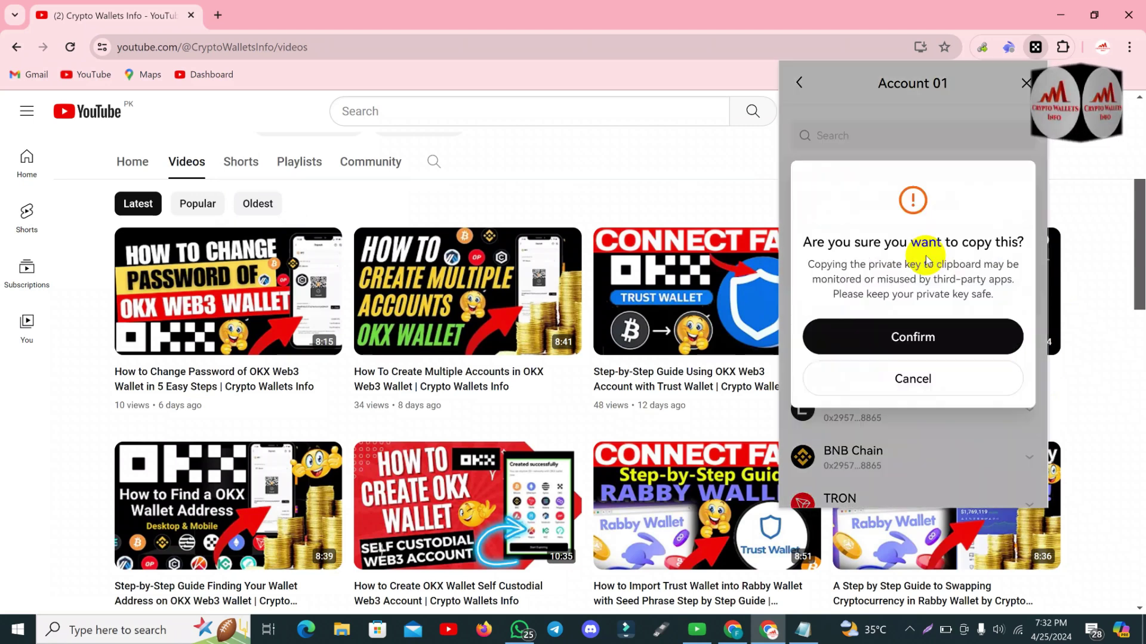
pyautogui.click(890, 332)
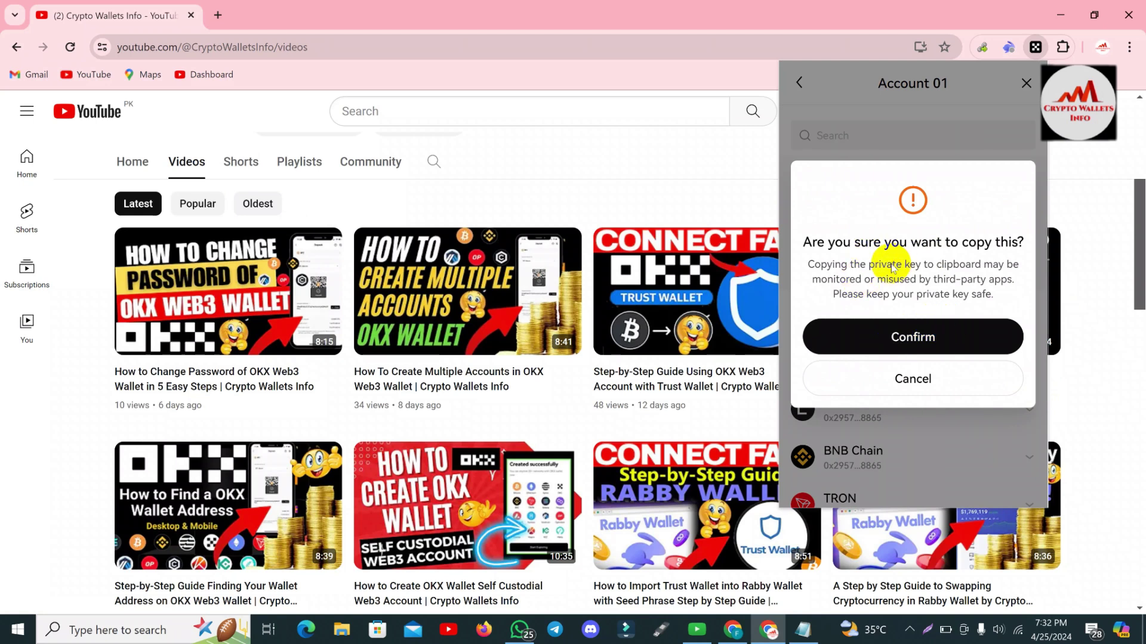
pyautogui.click(910, 327)
pyautogui.click(908, 332)
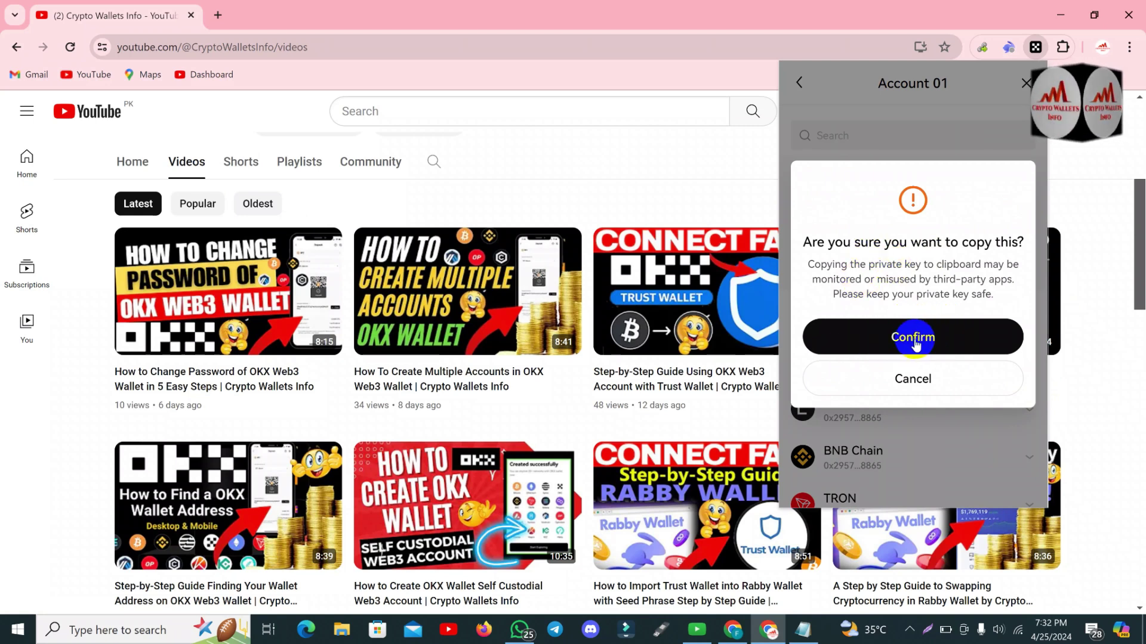
pyautogui.click(915, 338)
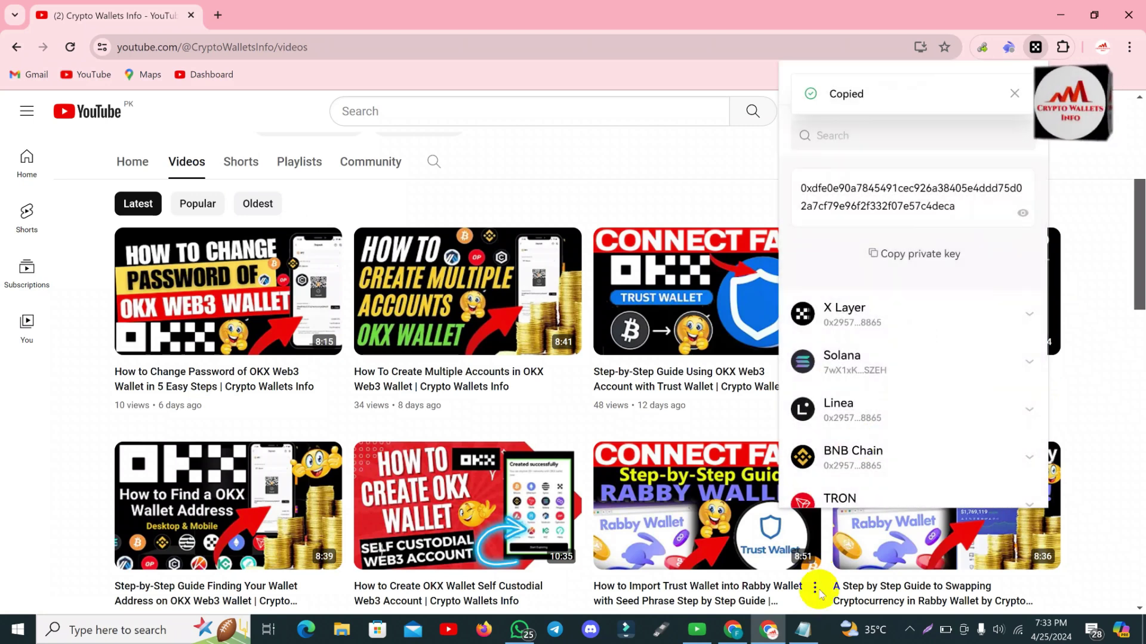
pyautogui.click(803, 629)
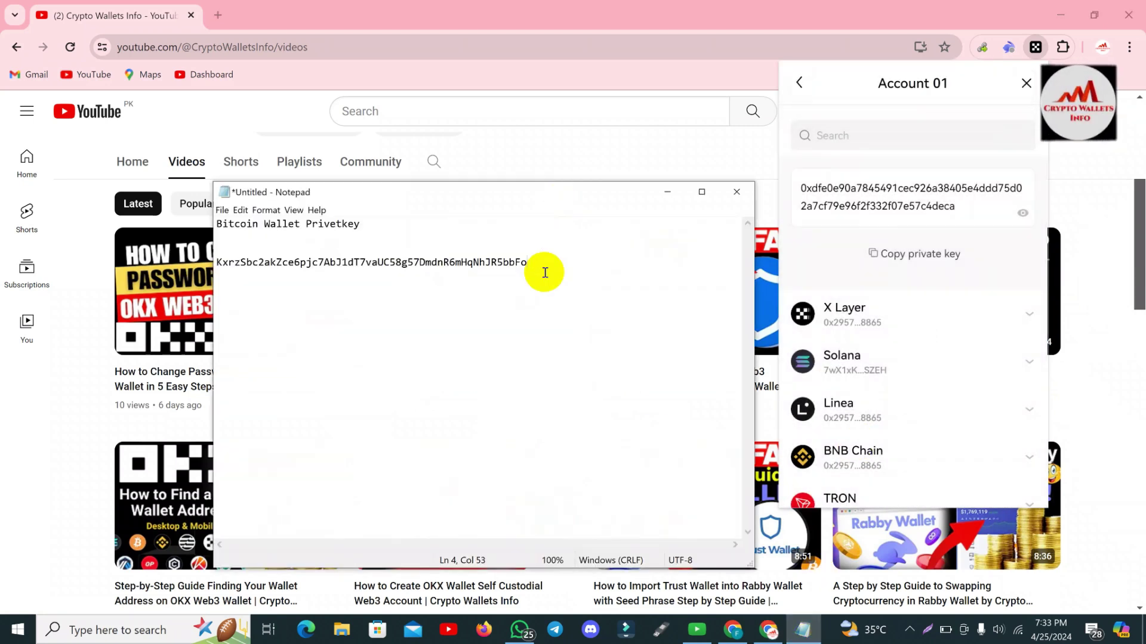
# Add a row of '=' signs and the heading 'ETH Wallet Private Key' below the Bitcoin key.
pyautogui.press('Return')
pyautogui.press('Return')
pyautogui.press('Return')
pyautogui.write('==========================================')
pyautogui.press('Return')
pyautogui.press('Return')
pyautogui.press('Return')
pyautogui.write('ETH Wakl')
pyautogui.press('BackSpace')
pyautogui.press('BackSpace')
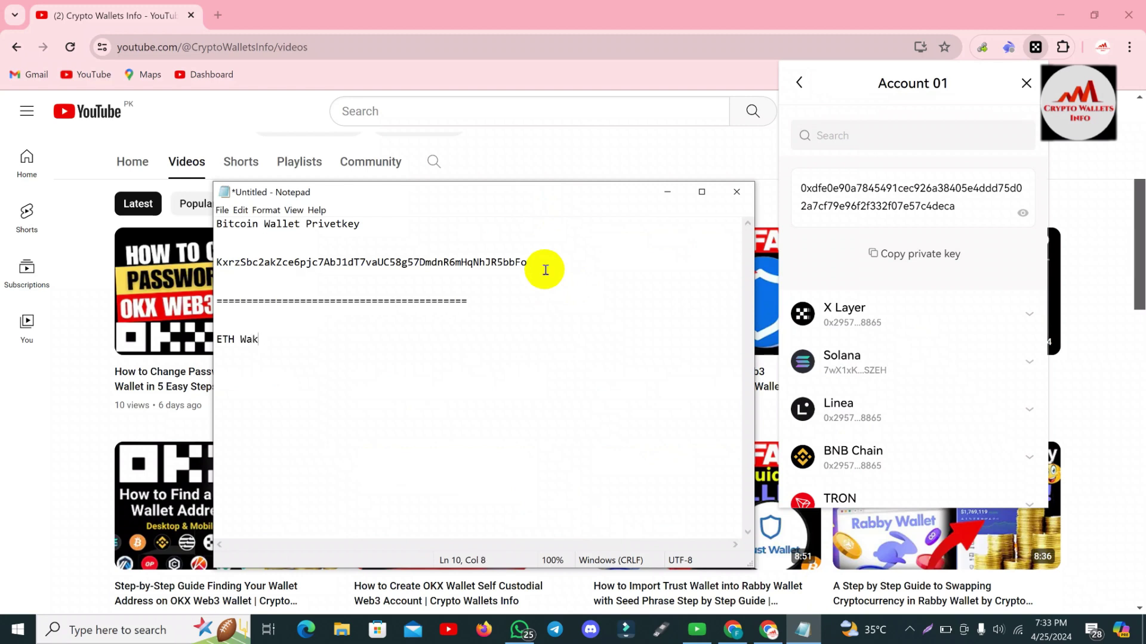
pyautogui.write('kl')
pyautogui.press('BackSpace')
pyautogui.press('BackSpace')
pyautogui.write('llet ')
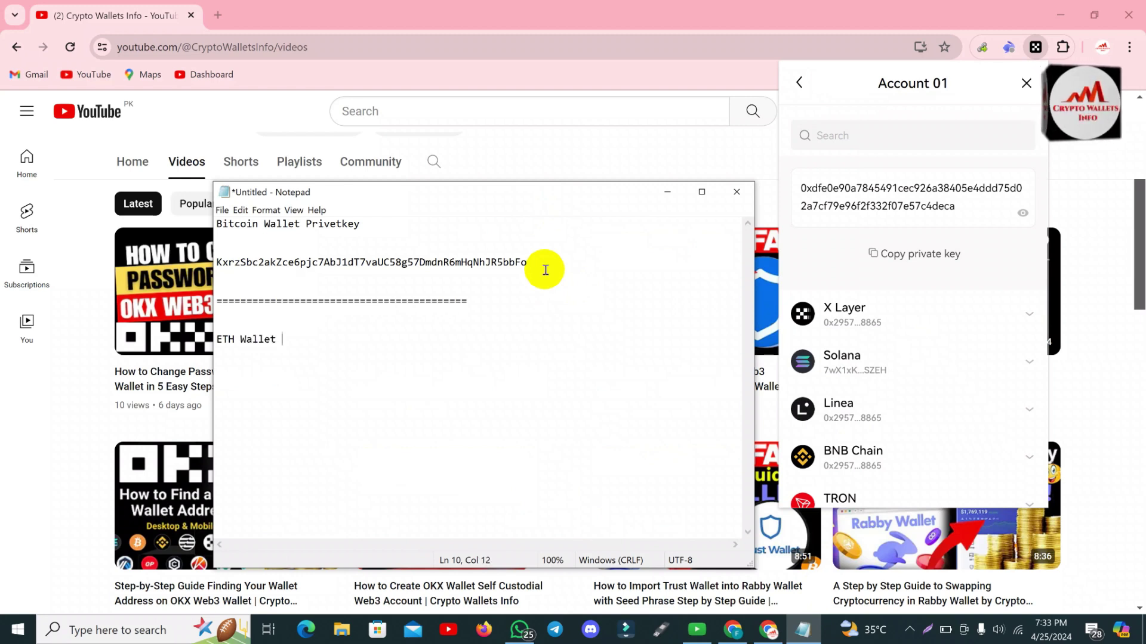
pyautogui.write('Pri')
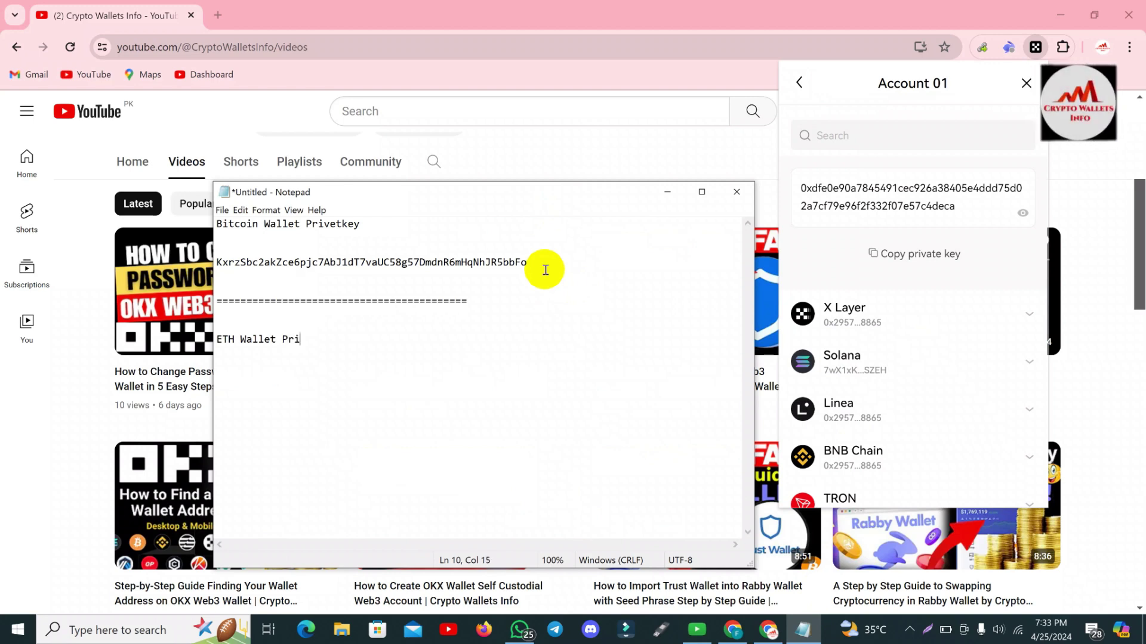
pyautogui.write('vate')
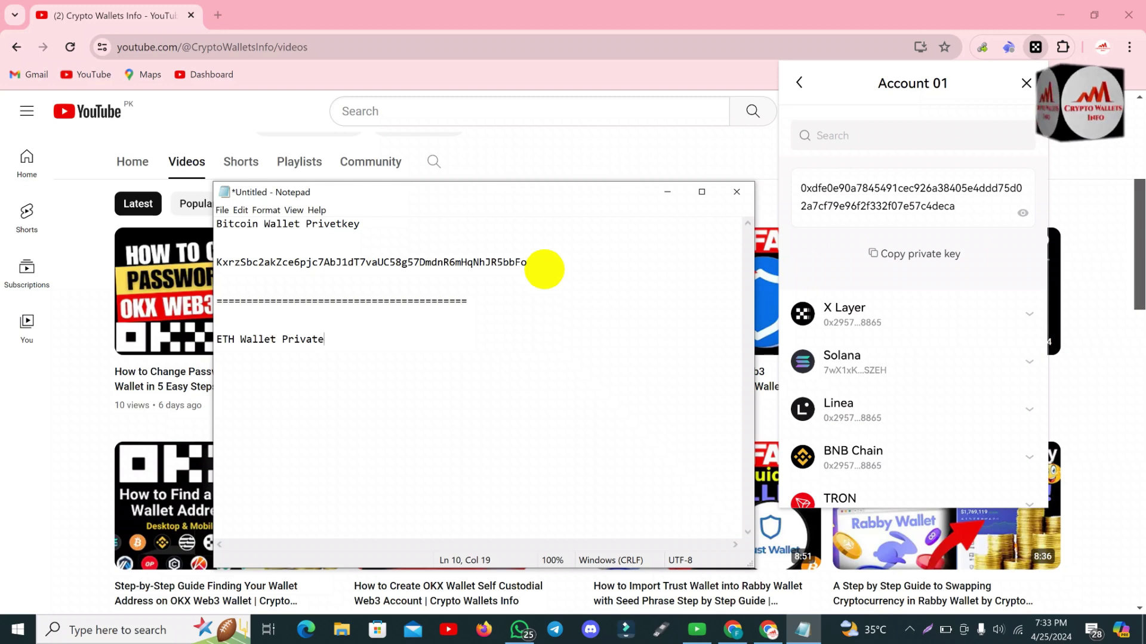
pyautogui.write(' Key')
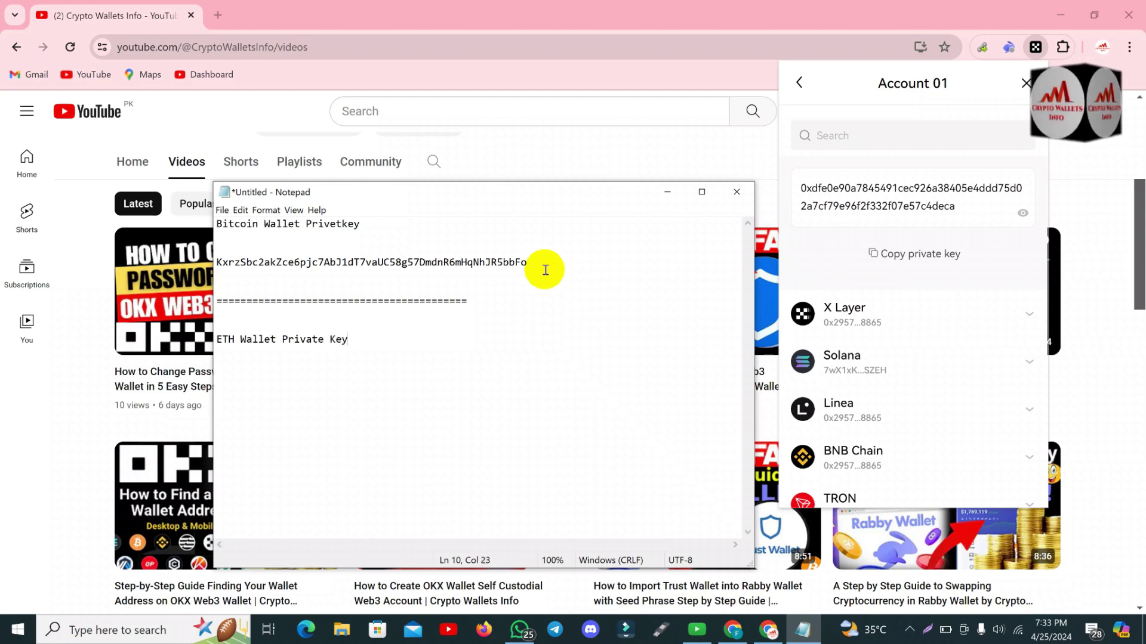
# Paste the Ethereum private key under the heading and close it with another '=' row.
pyautogui.press('Return')
pyautogui.press('Return')
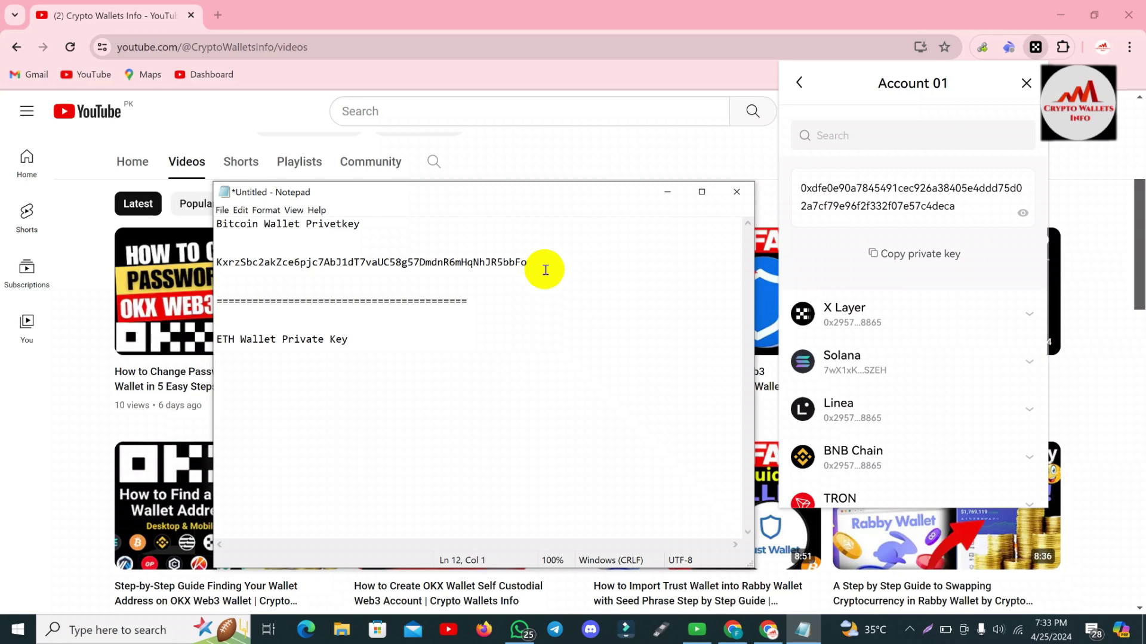
pyautogui.hotkey('ctrl', 'v')
pyautogui.press('Return')
pyautogui.write('============================================')
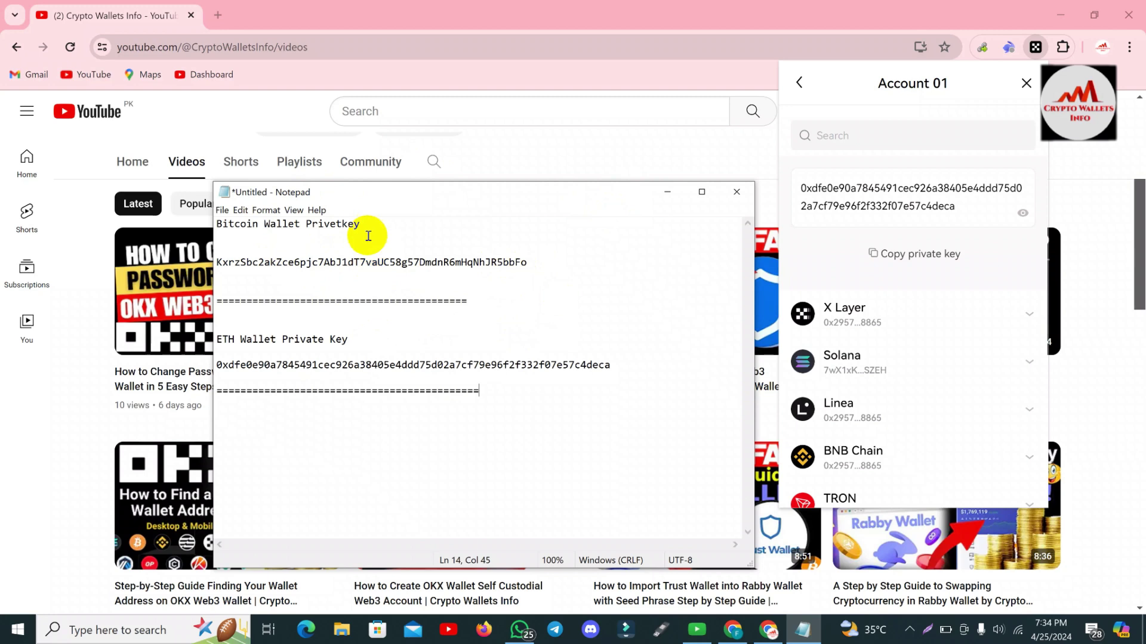
# Correct the Bitcoin heading from 'Privetkey' to 'Private key'.
pyautogui.click(342, 224)
pyautogui.doubleClick(323, 226)
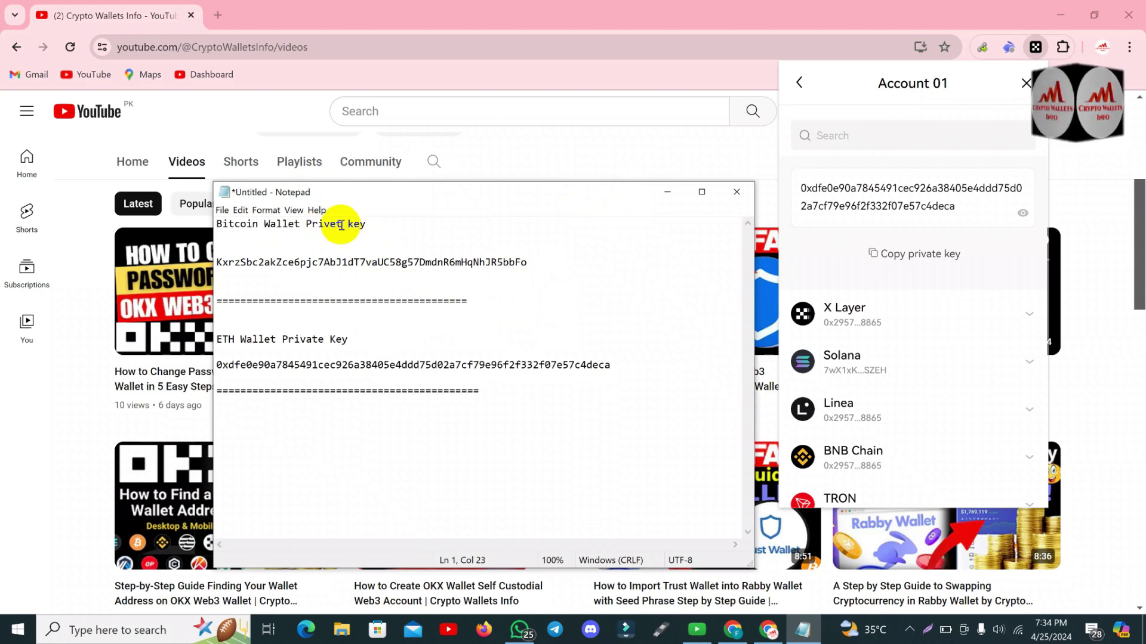
pyautogui.click(335, 223)
pyautogui.press('BackSpace')
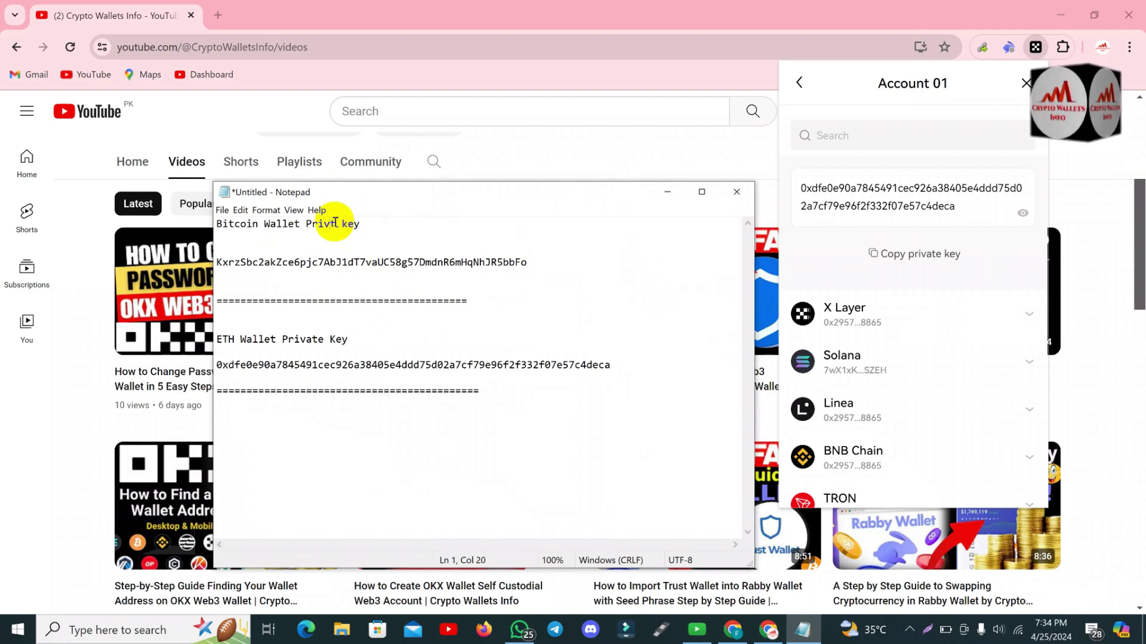
pyautogui.write('a')
pyautogui.press('Right')
pyautogui.write('e')
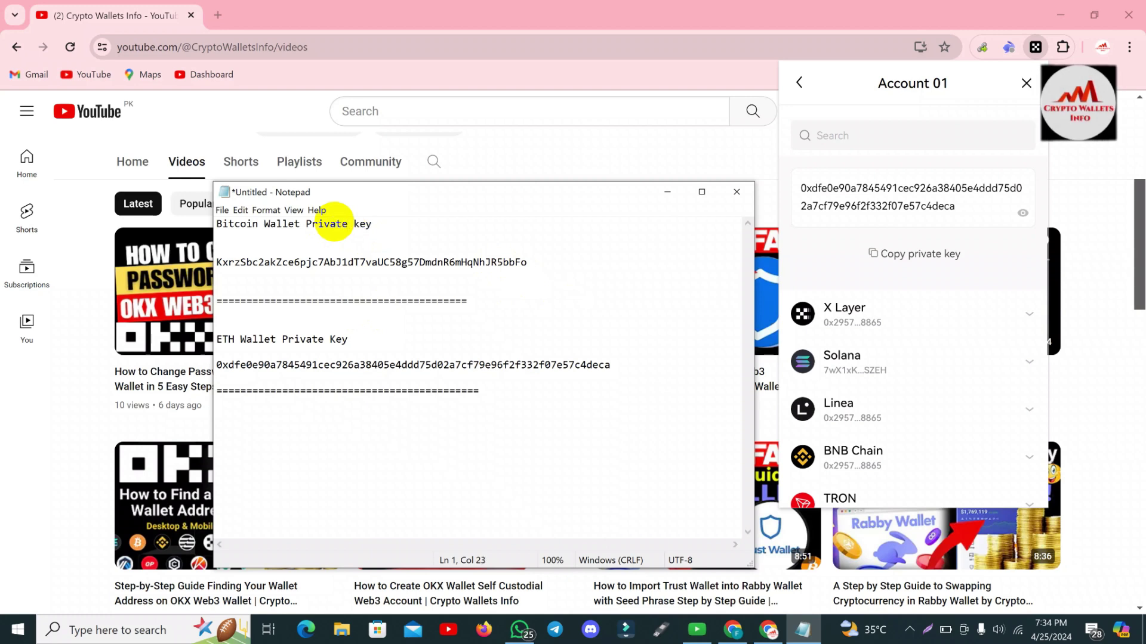
# Remove the accidental gap from the Ethereum key line.
pyautogui.click(563, 364)
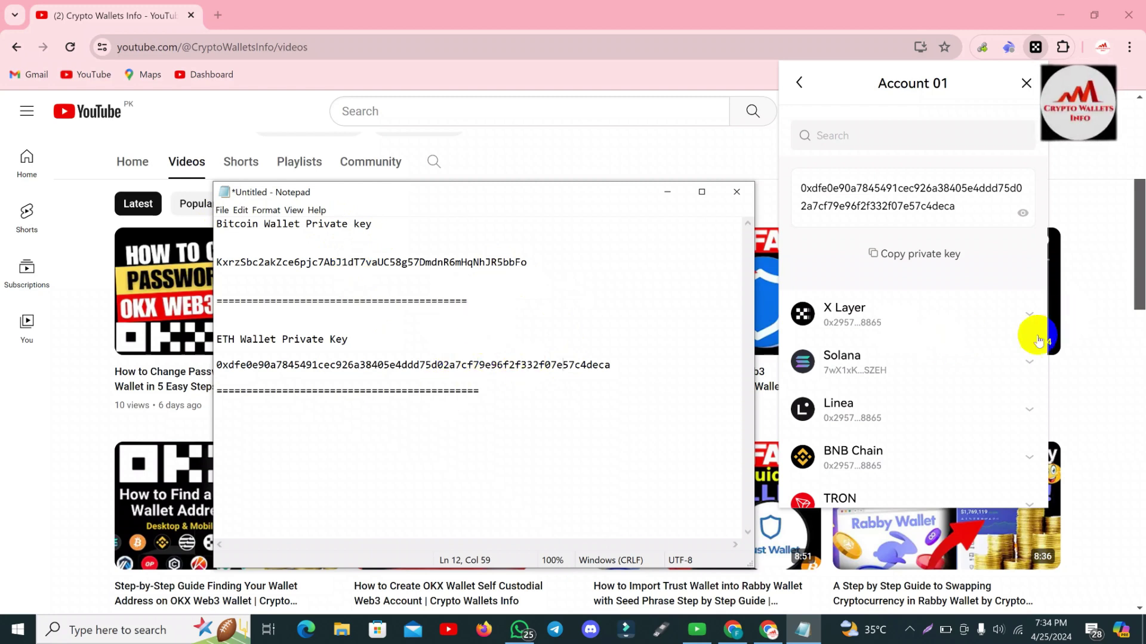
pyautogui.press('Tab')
pyautogui.press('Tab')
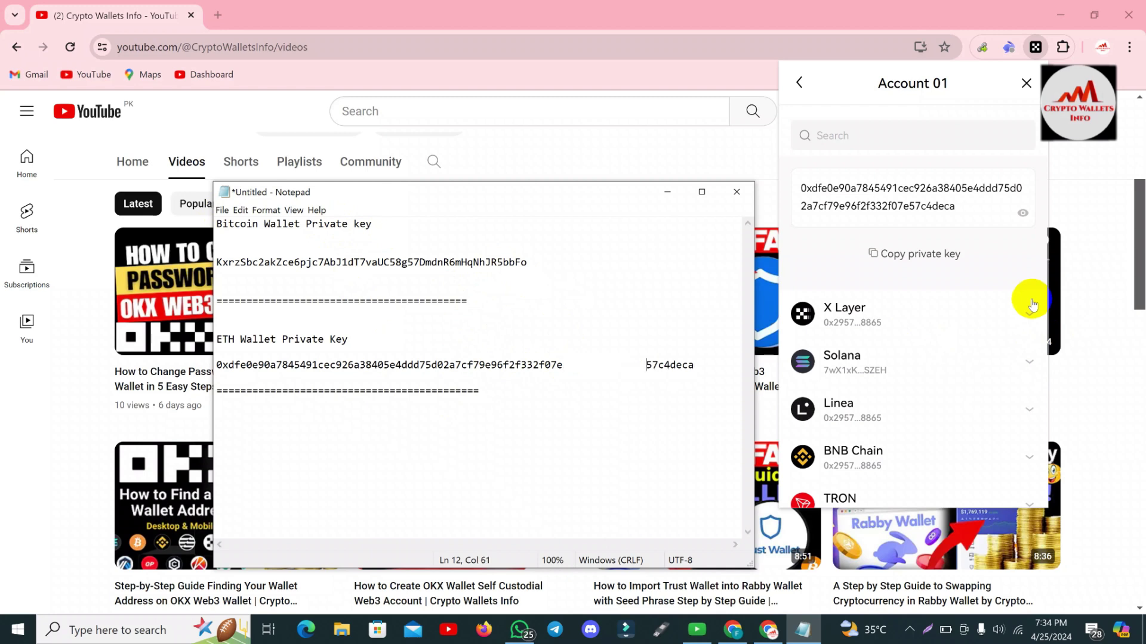
pyautogui.press('BackSpace')
pyautogui.press('BackSpace')
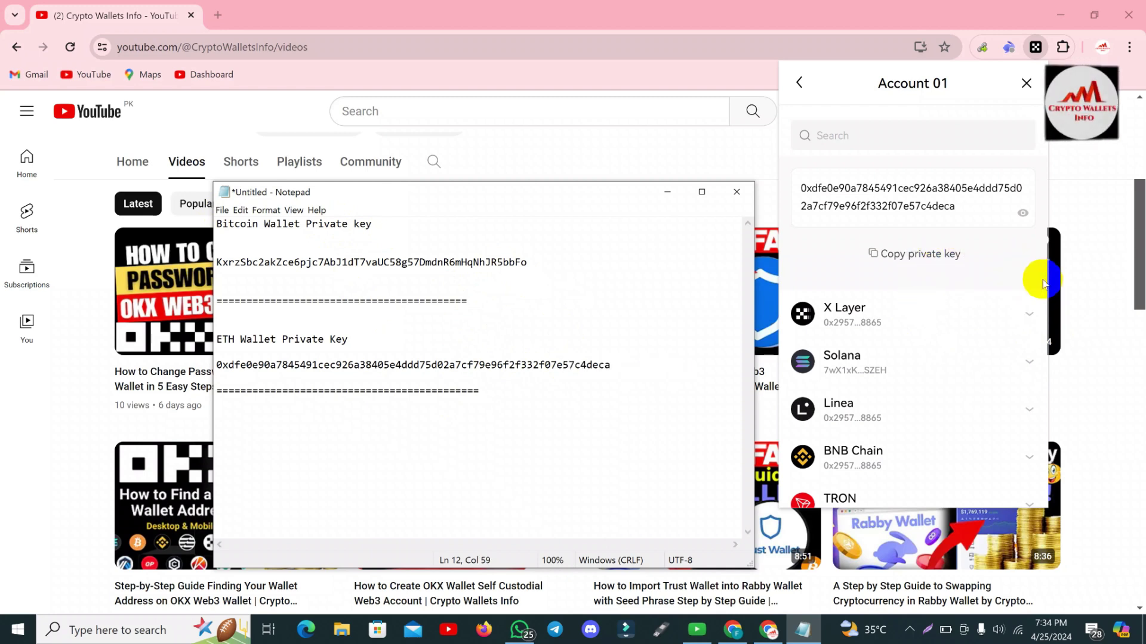
# Bring Chrome forward, scroll through Account 01's network list, then close the OKX Wallet popup.
pyautogui.click(1043, 282)
pyautogui.scroll(-3, 1043, 283)
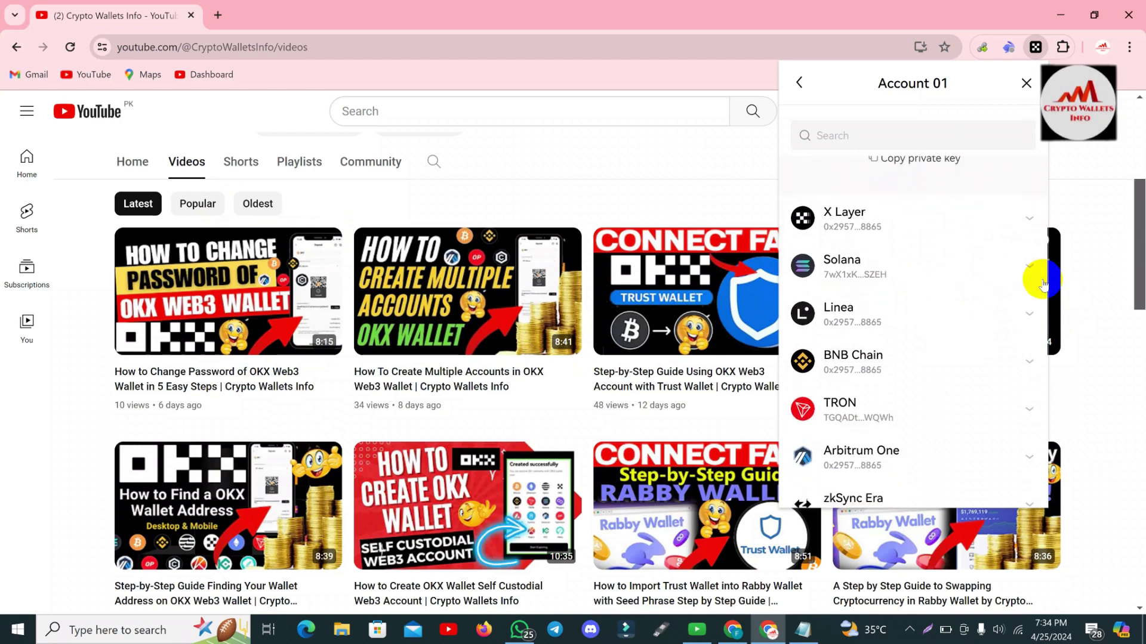
pyautogui.scroll(-3, 1043, 283)
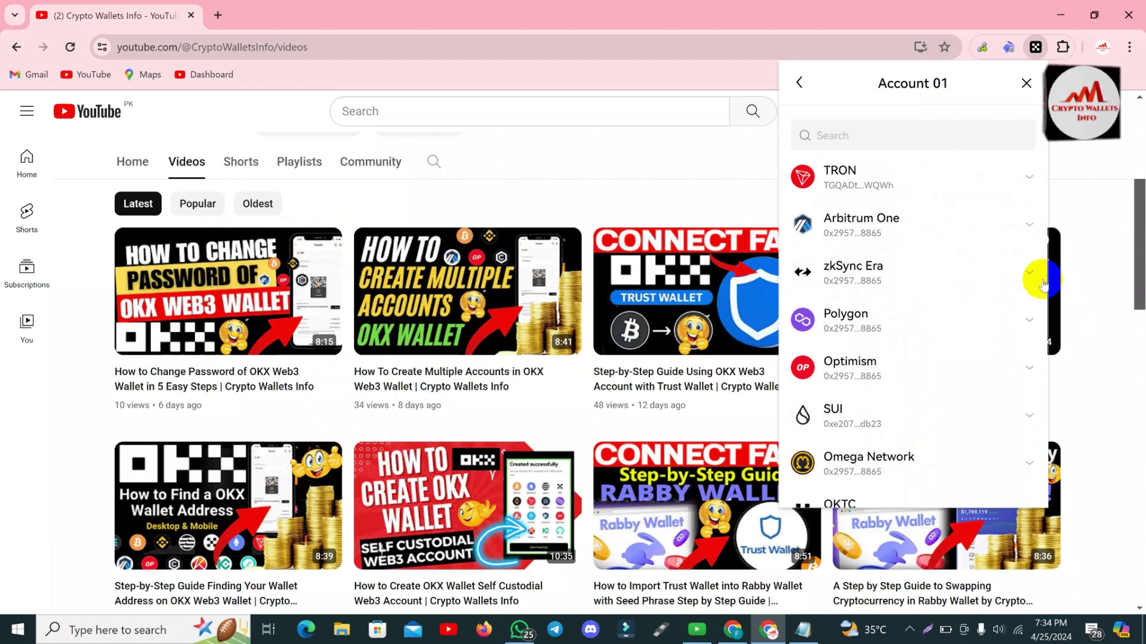
pyautogui.scroll(-5, 1043, 283)
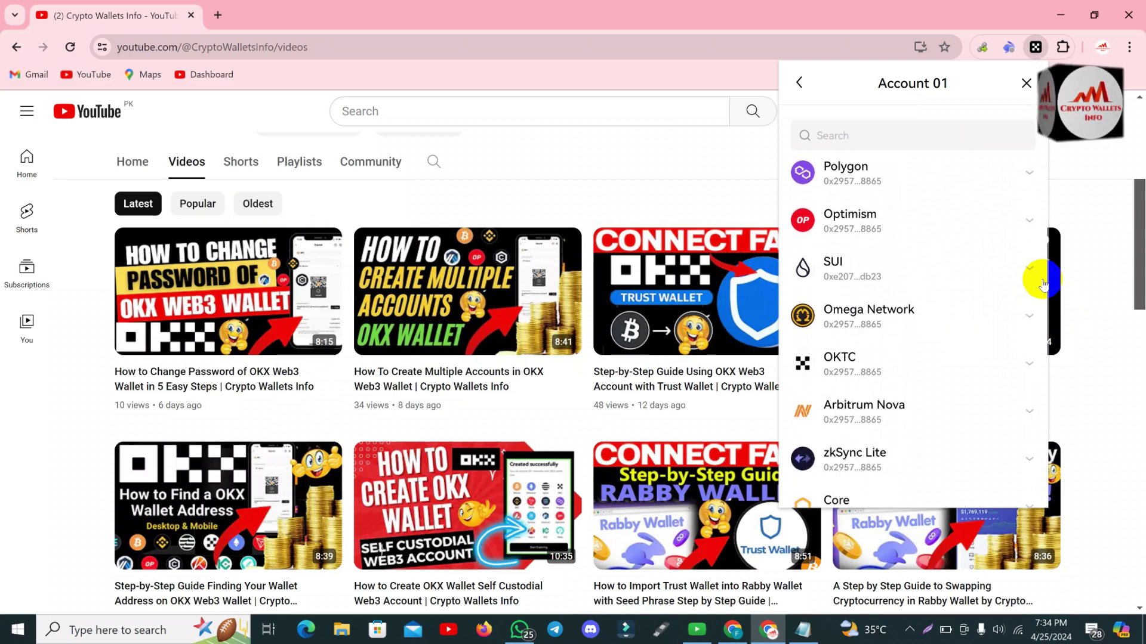
pyautogui.scroll(-2, 1043, 283)
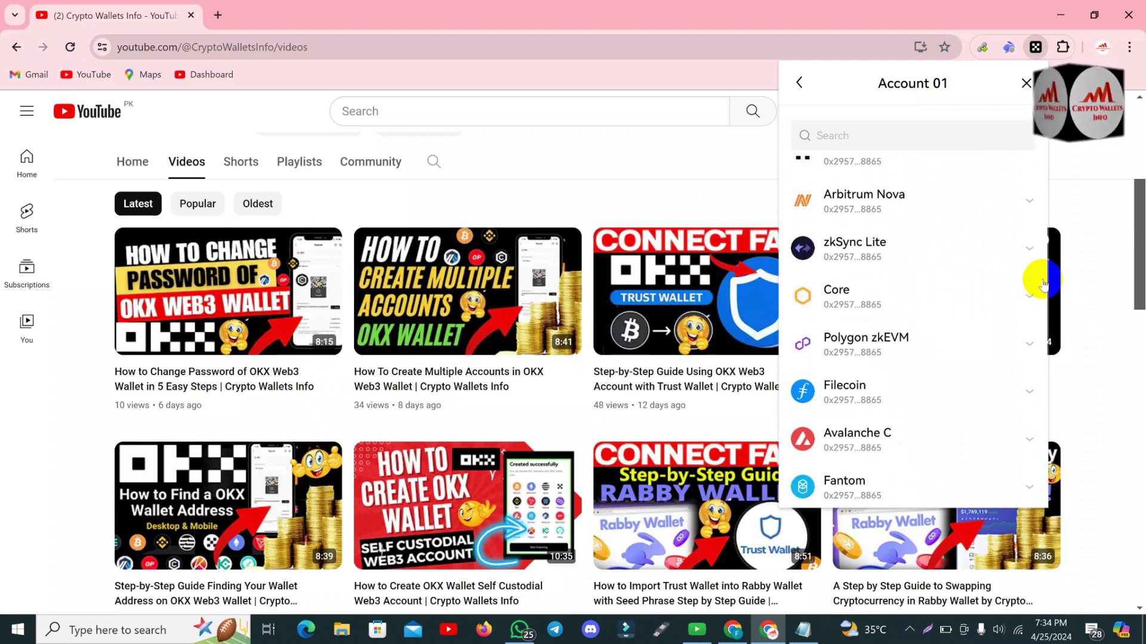
pyautogui.scroll(-3, 1043, 283)
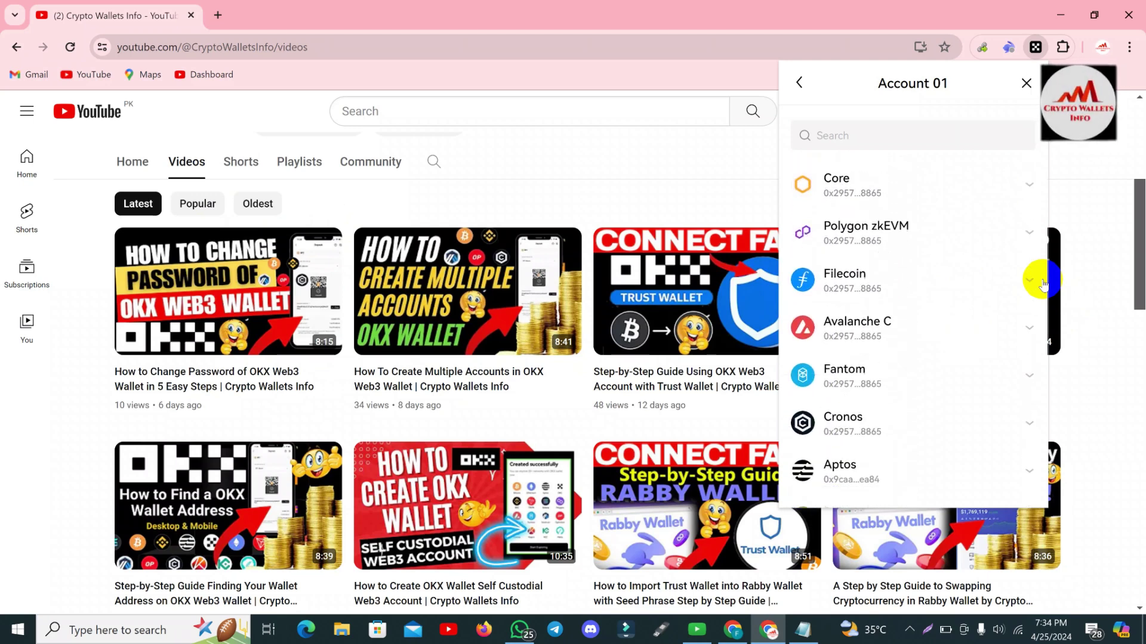
pyautogui.scroll(-2, 1043, 283)
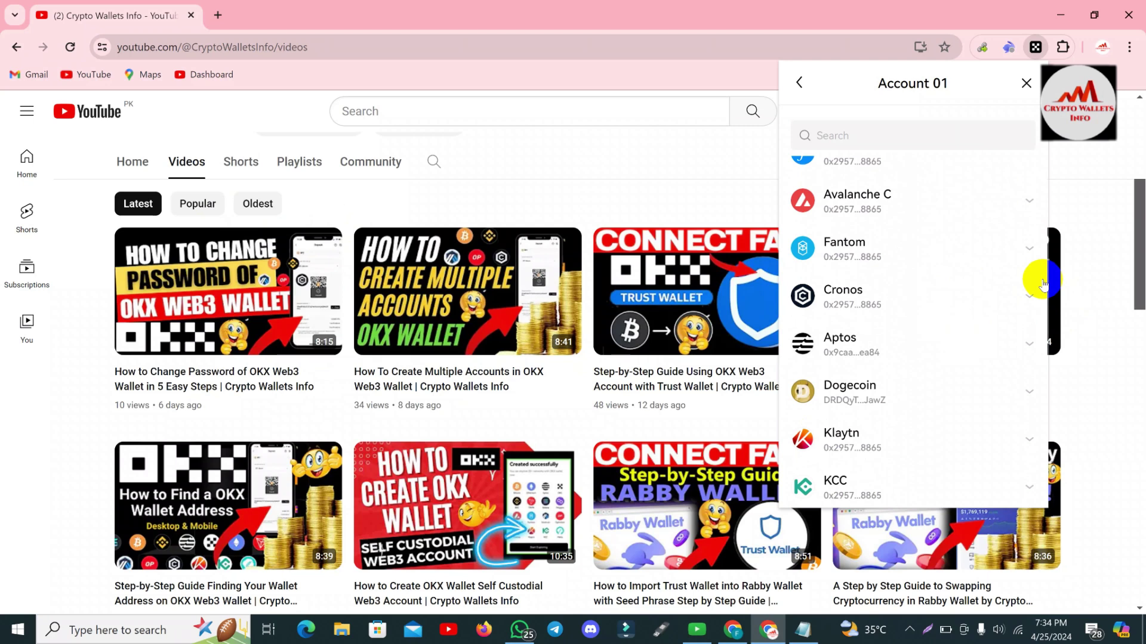
pyautogui.scroll(-1, 1043, 283)
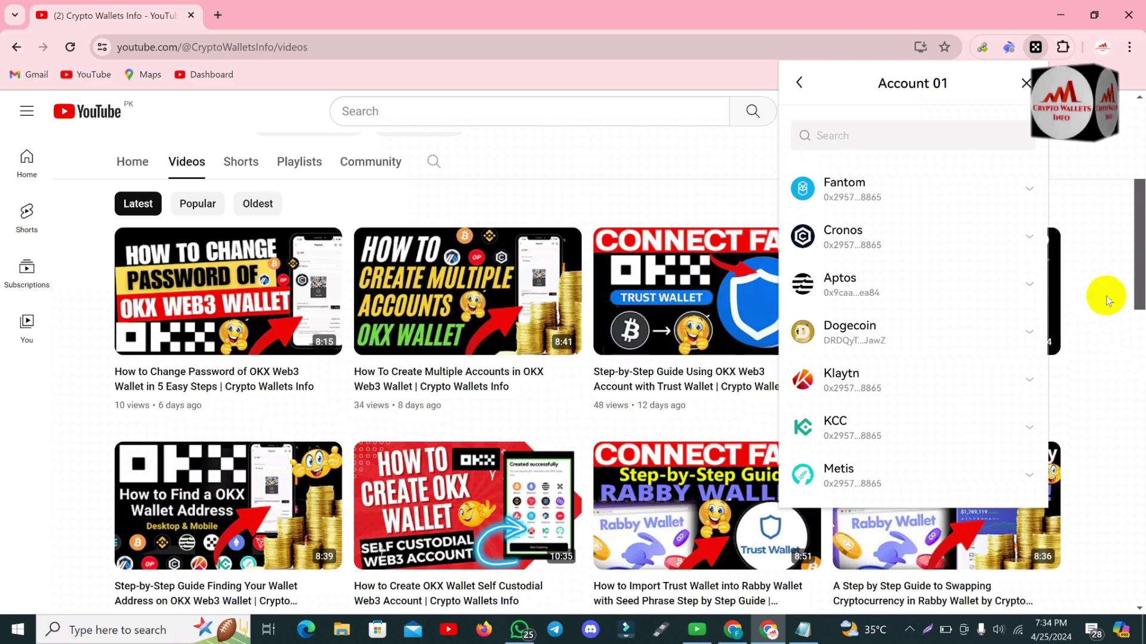
pyautogui.click(1111, 280)
# Return the Crypto Wallets Info channel page to its top, selecting then deselecting the channel title.
pyautogui.moveTo(1133, 274); pyautogui.dragTo(1127, 153)
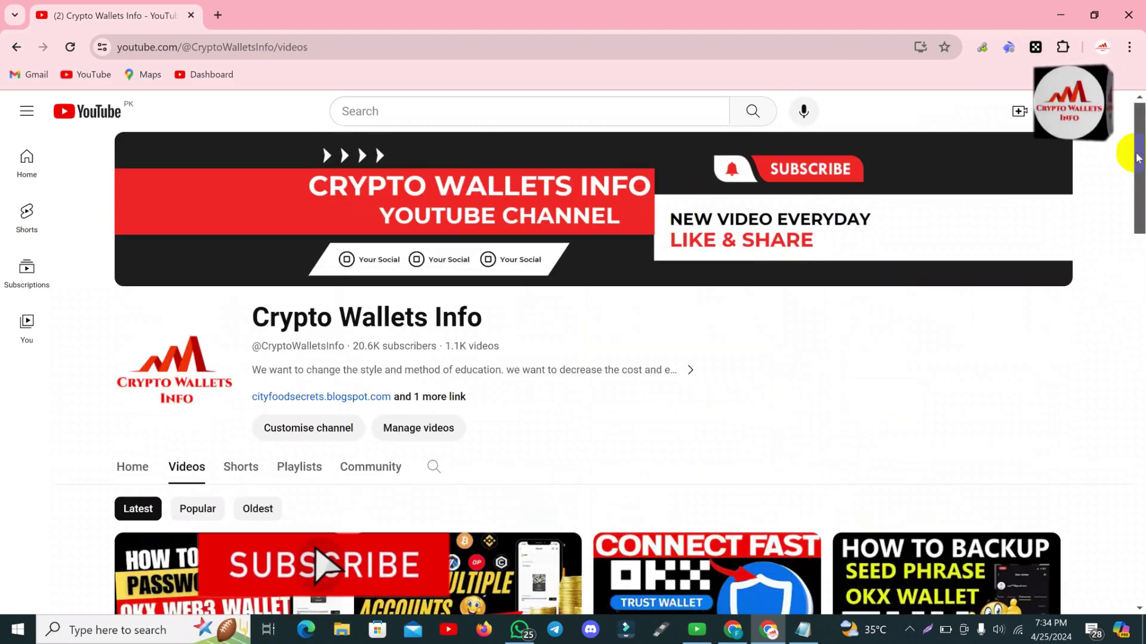
pyautogui.moveTo(486, 316); pyautogui.dragTo(371, 299)
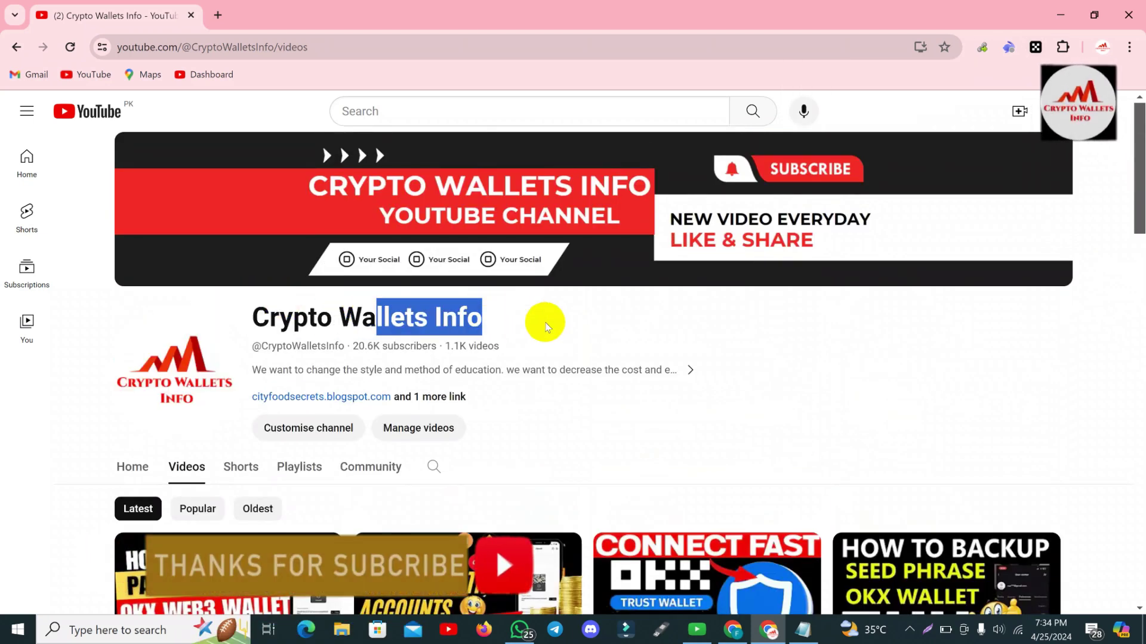
pyautogui.click(545, 325)
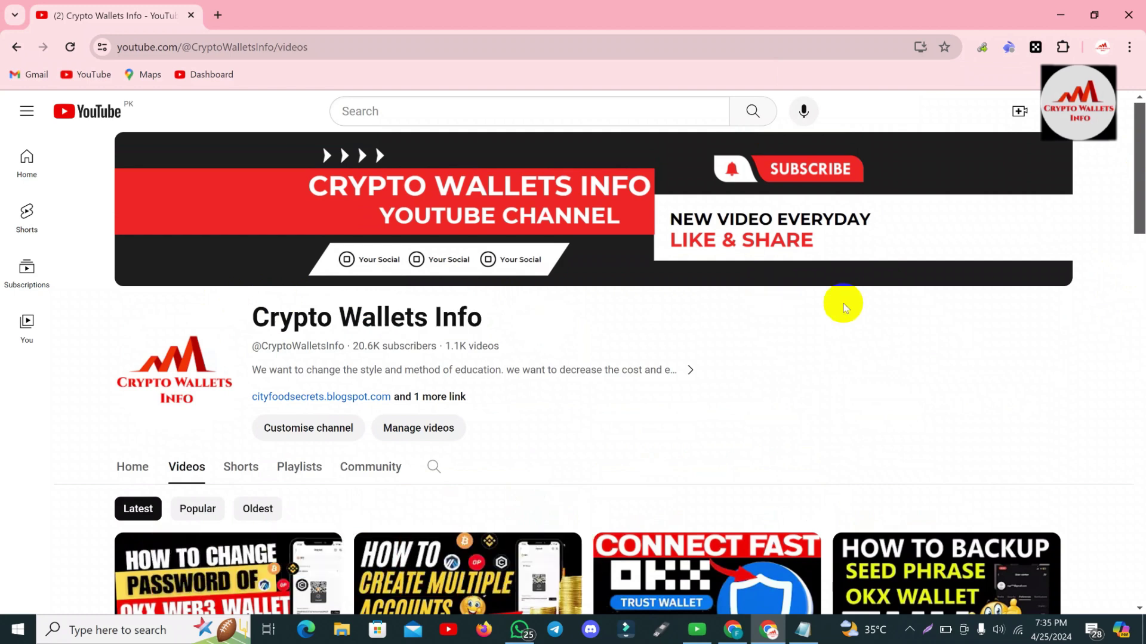